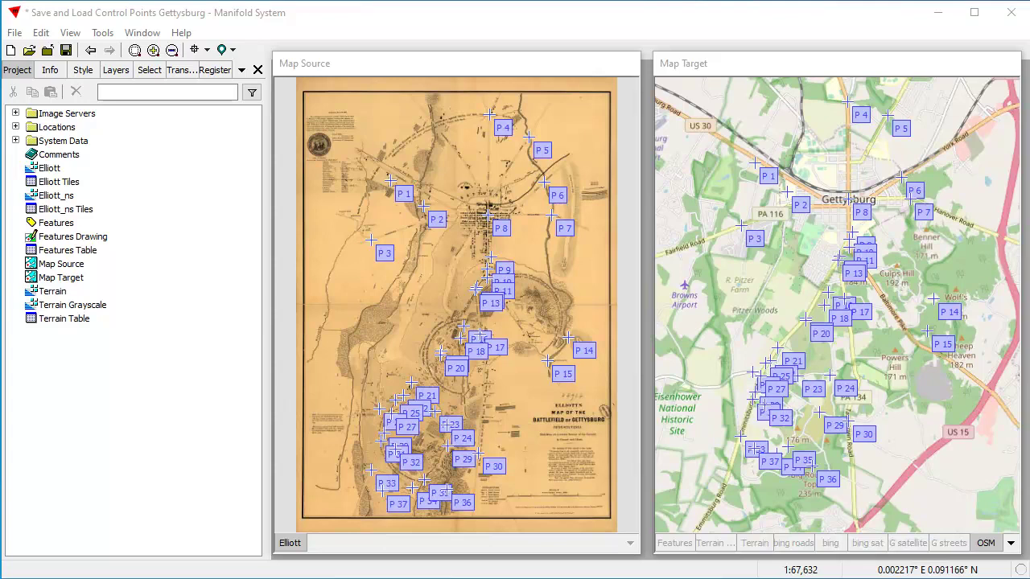
With Map Source active, save its control points into the project from the Register pane.
{"action": "left_click", "coordinate": [722, 23]}
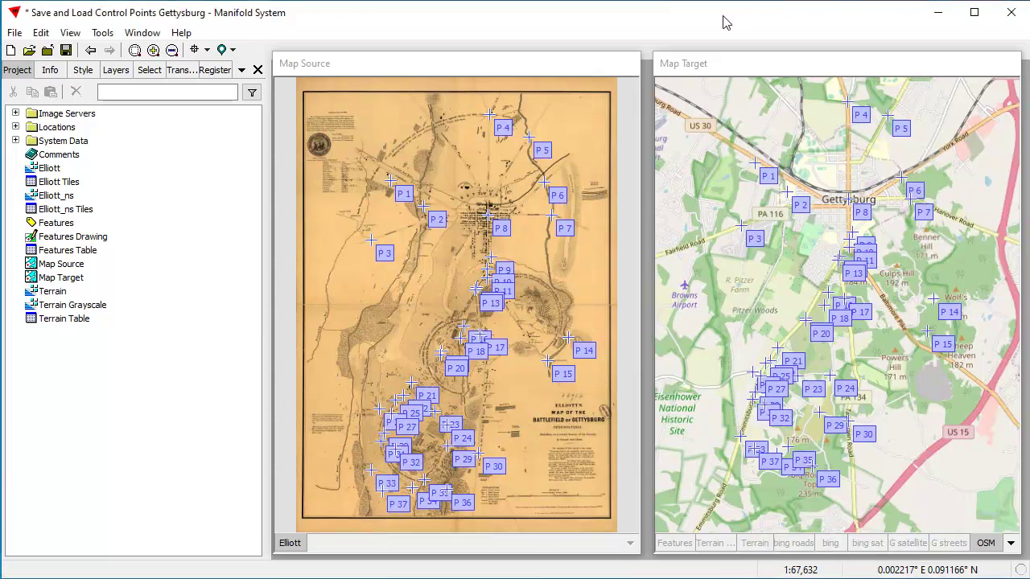
{"action": "left_click", "coordinate": [503, 67]}
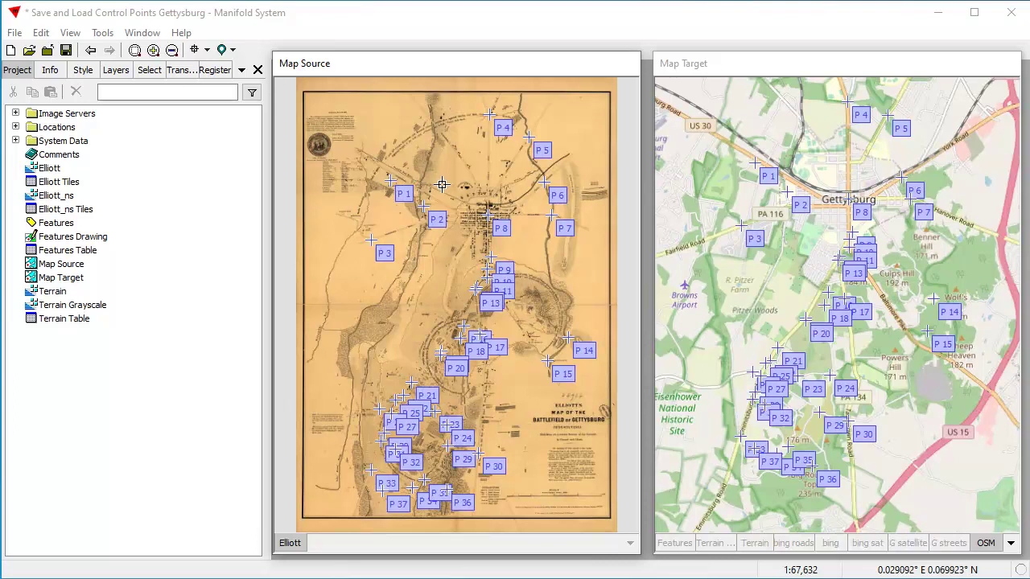
{"action": "left_click", "coordinate": [836, 74]}
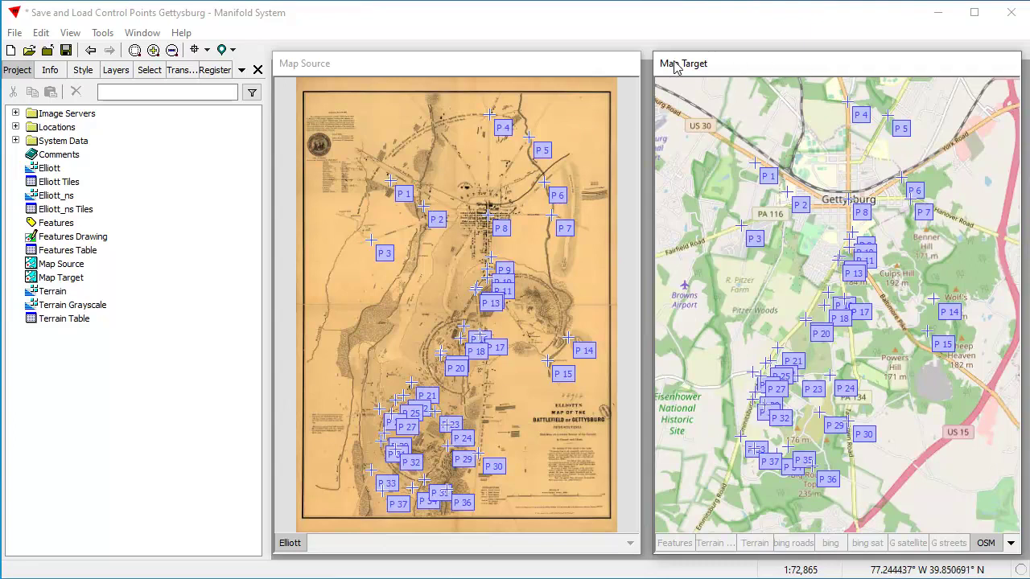
{"action": "left_click", "coordinate": [493, 65]}
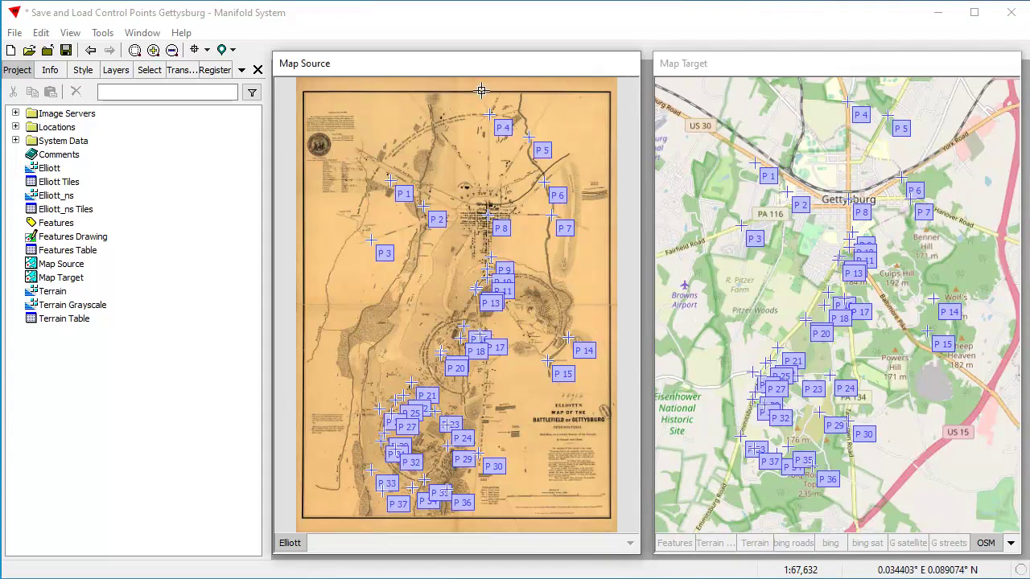
{"action": "left_click", "coordinate": [212, 71]}
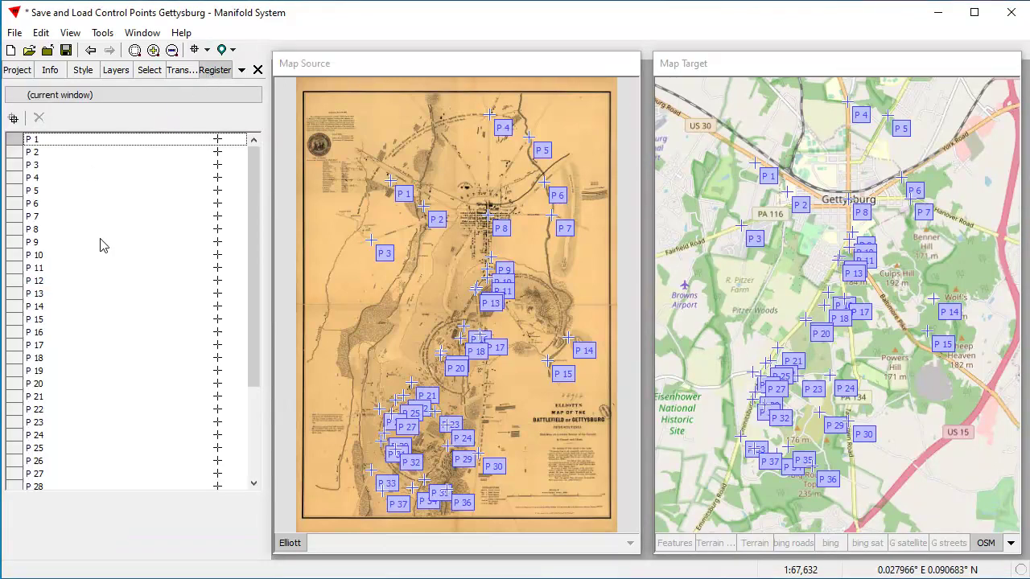
{"action": "left_click", "coordinate": [13, 120]}
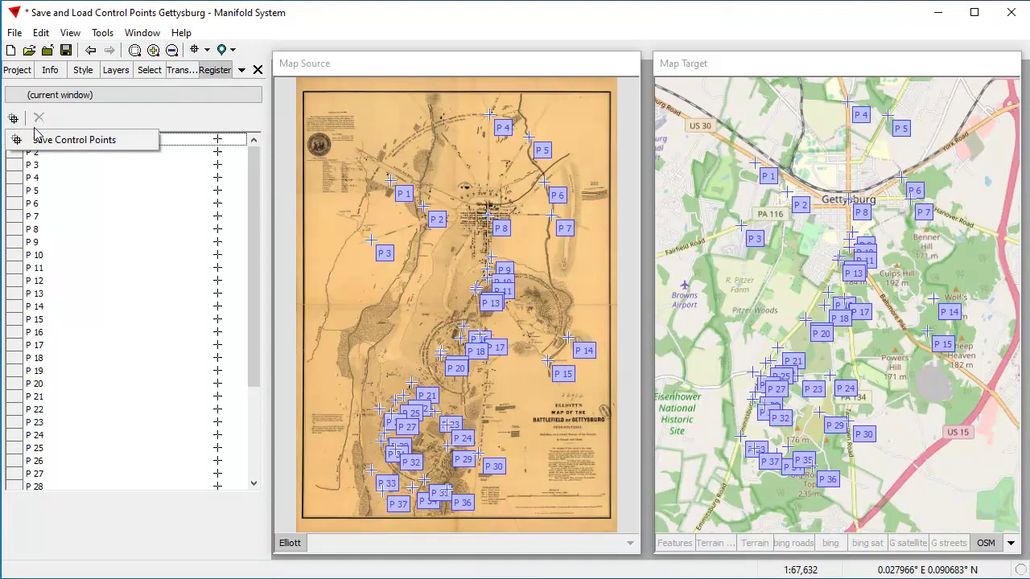
{"action": "left_click", "coordinate": [85, 143]}
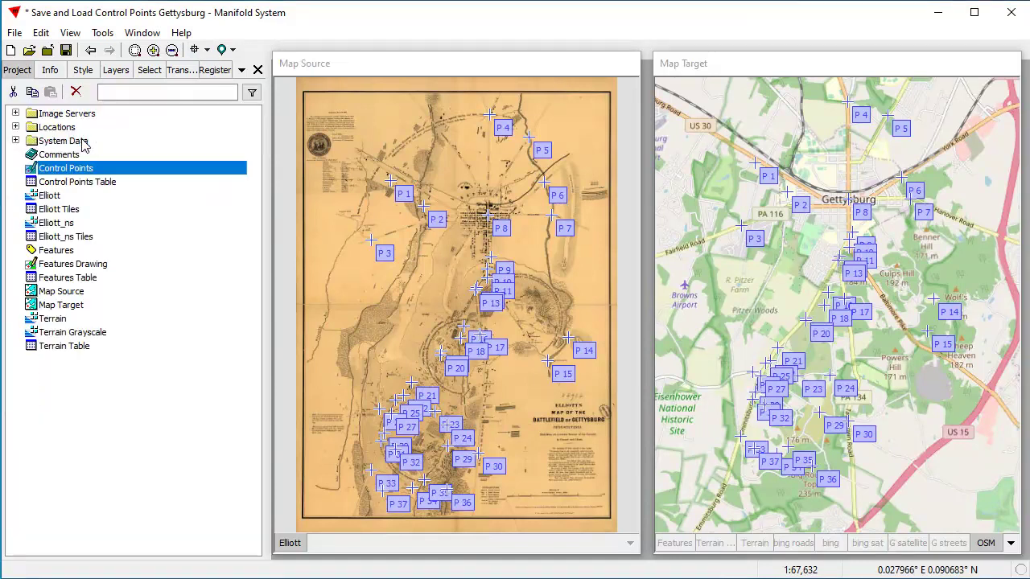
Use Rename Related to prefix the new control points drawing and table with 'Source'.
{"action": "right_click", "coordinate": [107, 174]}
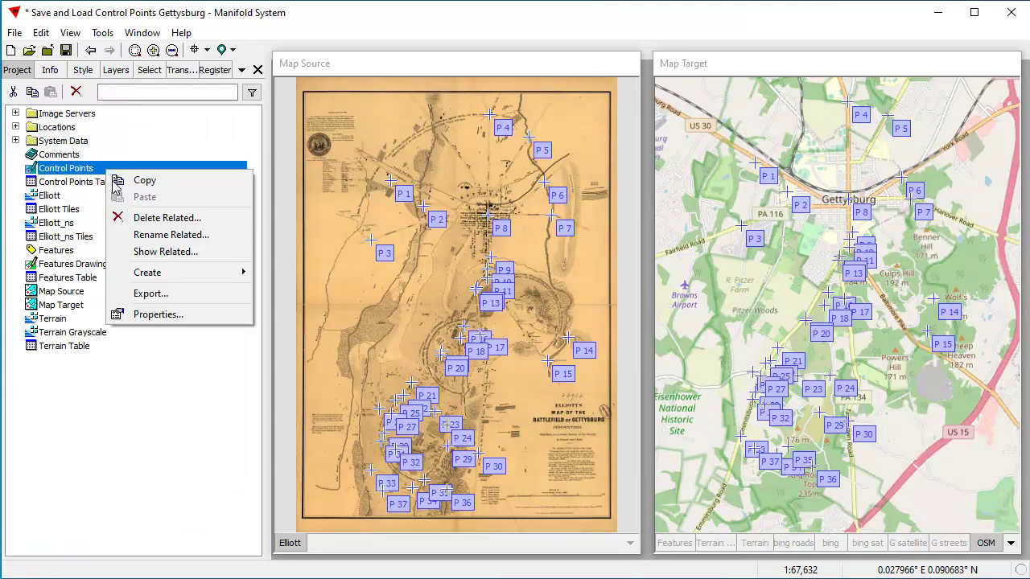
{"action": "left_click", "coordinate": [173, 232]}
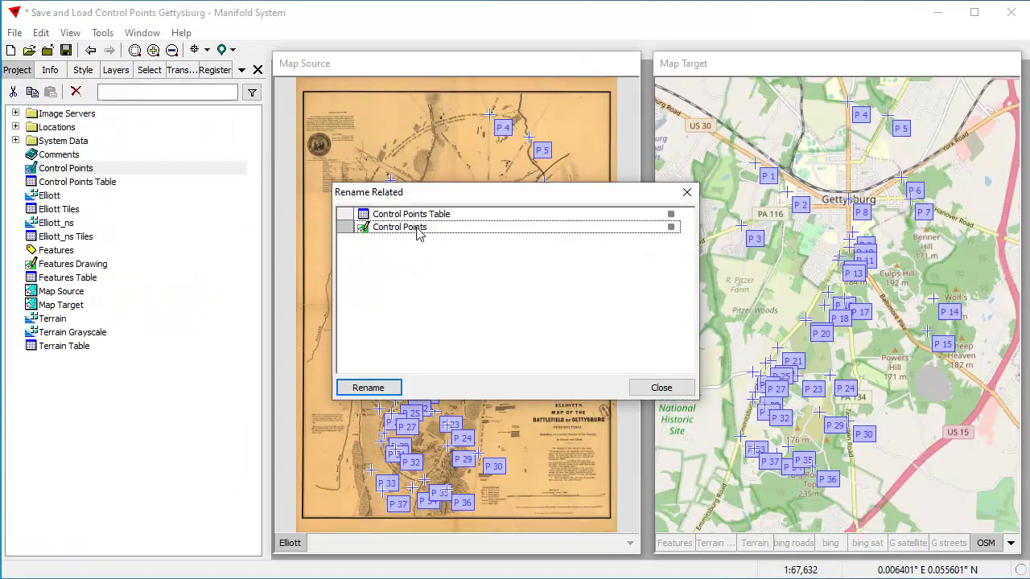
{"action": "left_click", "coordinate": [377, 231]}
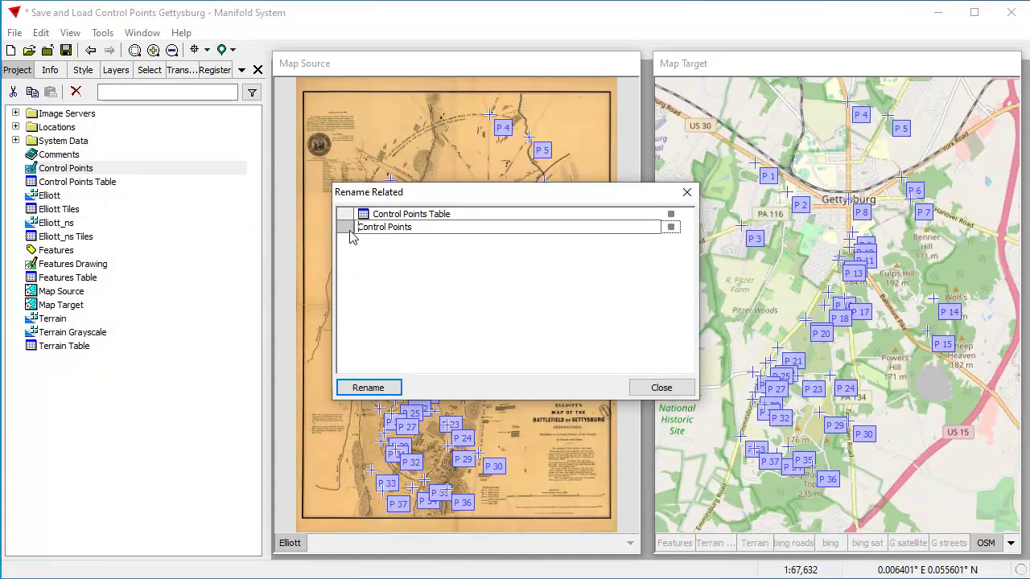
{"action": "type", "text": "Source"}
{"action": "key", "text": "Return"}
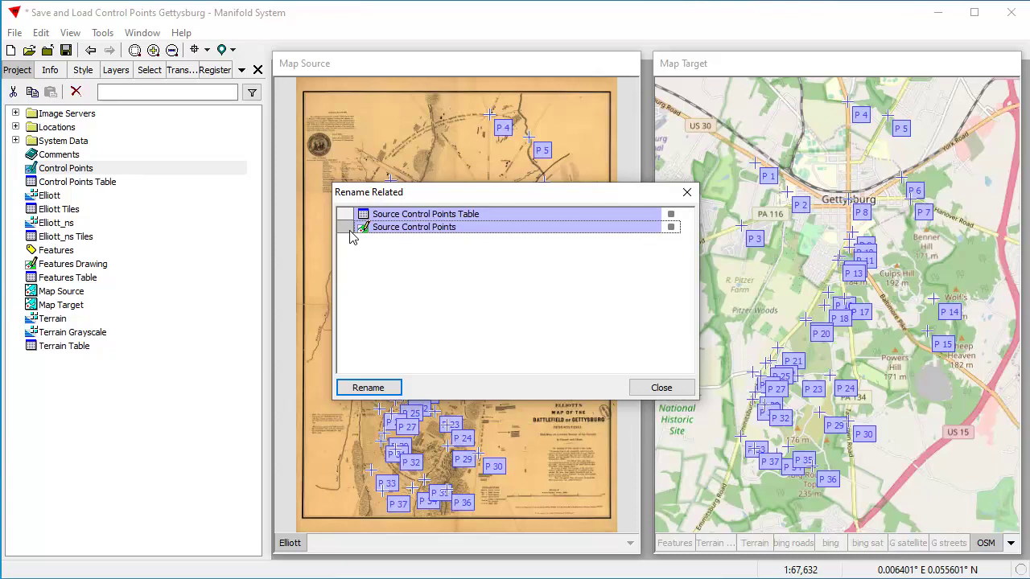
{"action": "left_click", "coordinate": [346, 387]}
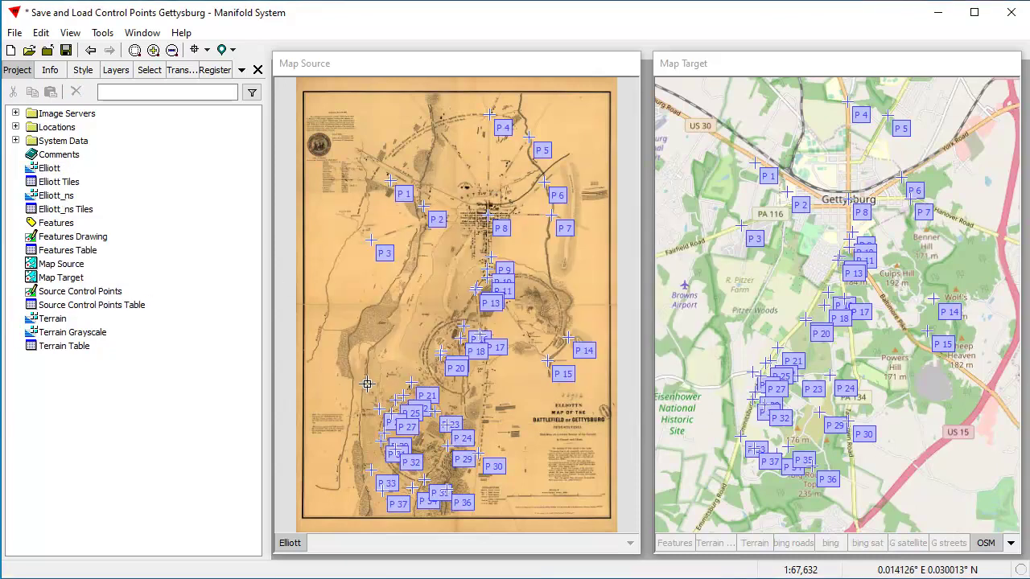
With Map Target active, save its control points into the project from the Register pane.
{"action": "left_click", "coordinate": [815, 74]}
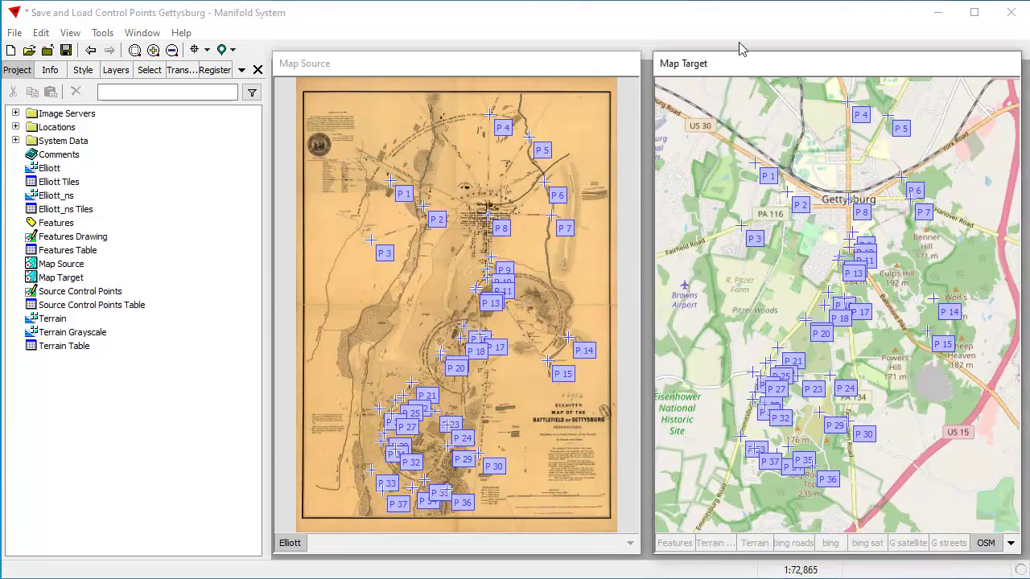
{"action": "left_click", "coordinate": [215, 71]}
{"action": "left_click", "coordinate": [13, 119]}
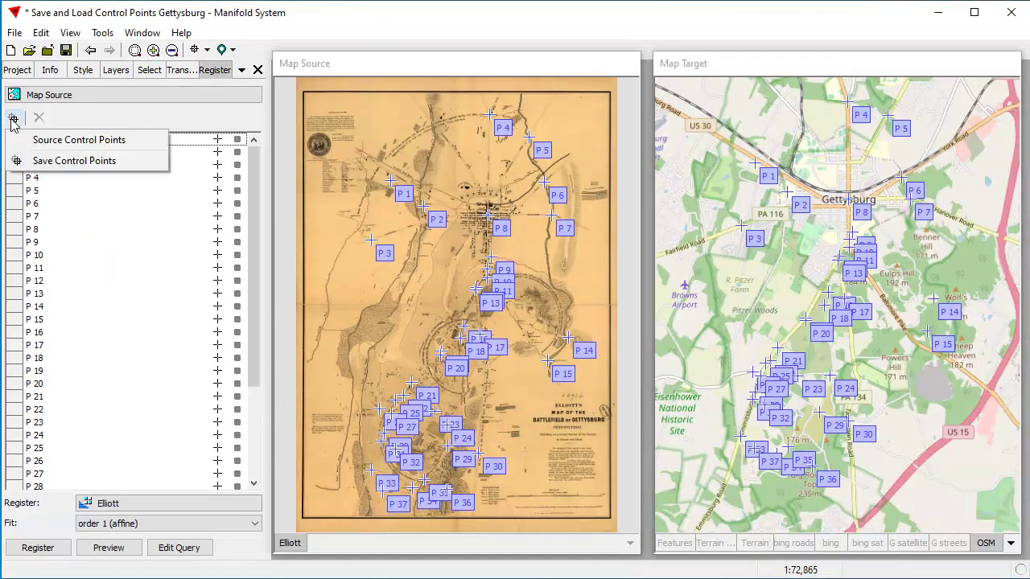
{"action": "left_click", "coordinate": [107, 161]}
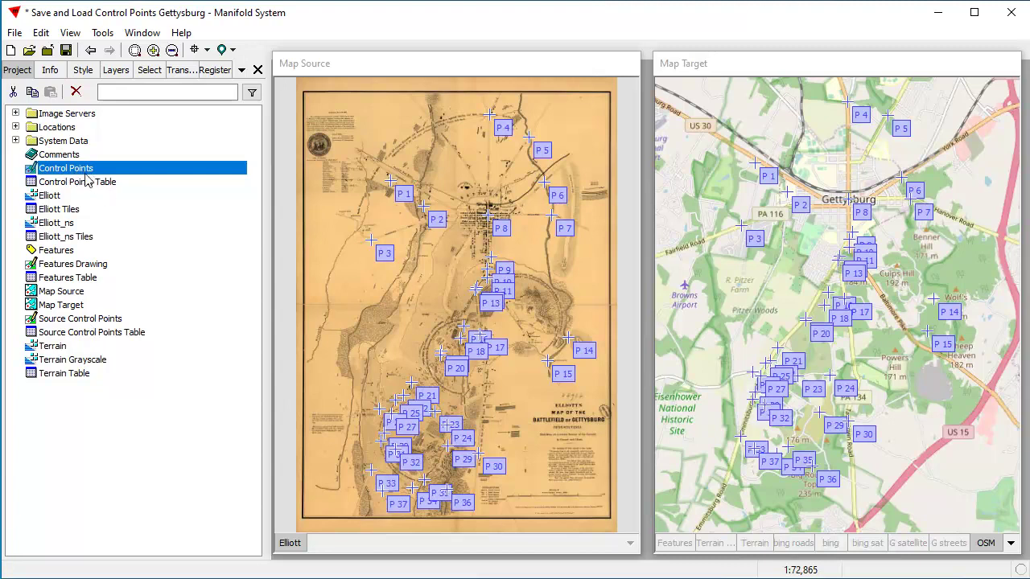
Use Rename Related to prefix the new control points drawing and table with 'Target'.
{"action": "right_click", "coordinate": [60, 176]}
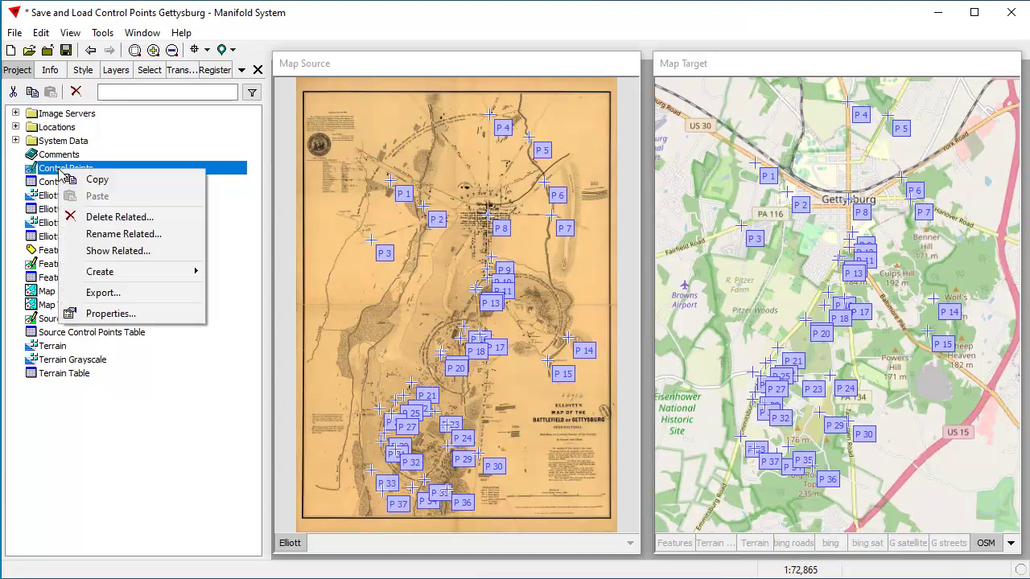
{"action": "left_click", "coordinate": [124, 237]}
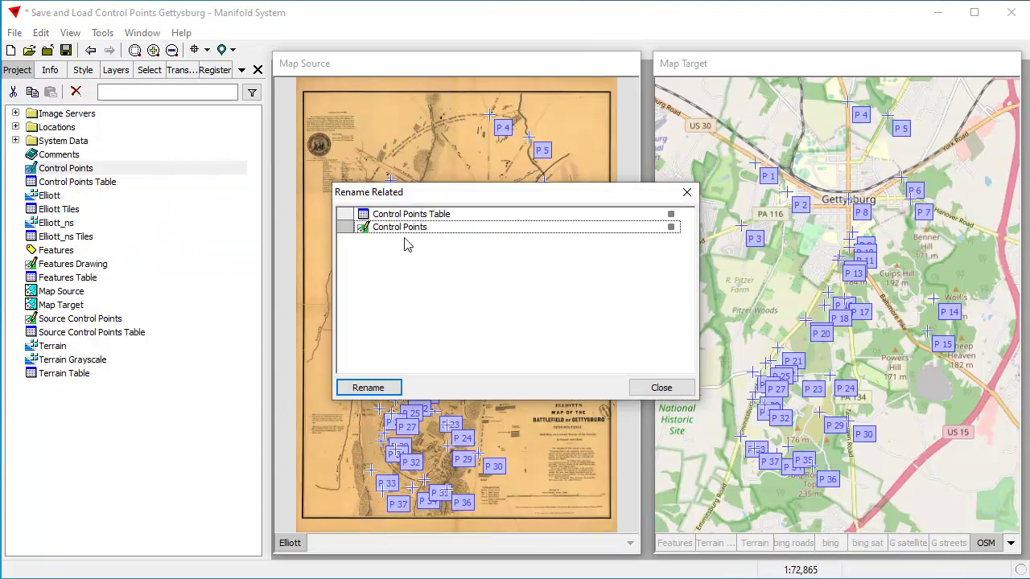
{"action": "left_click", "coordinate": [381, 231]}
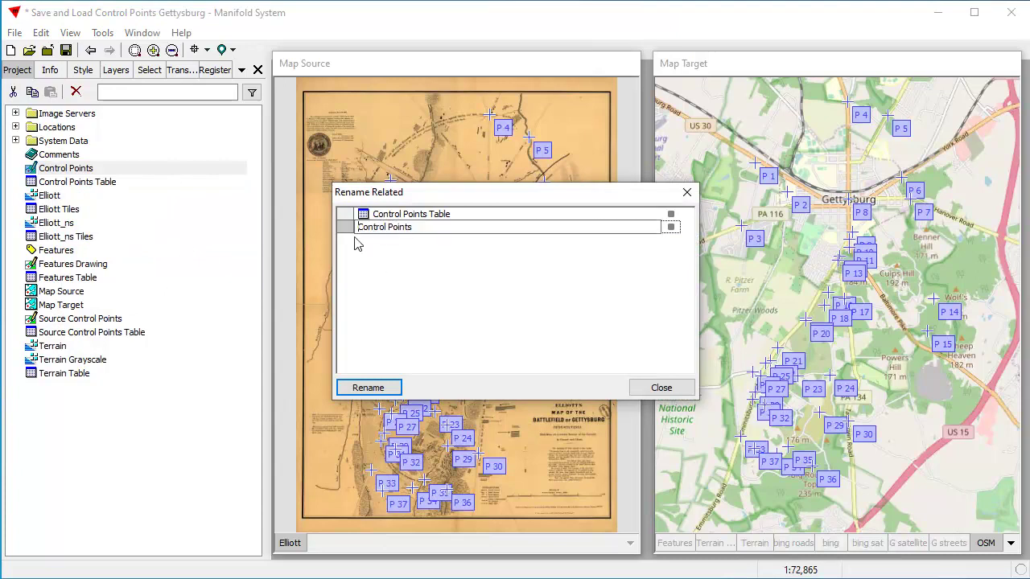
{"action": "type", "text": "Target"}
{"action": "key", "text": "Return"}
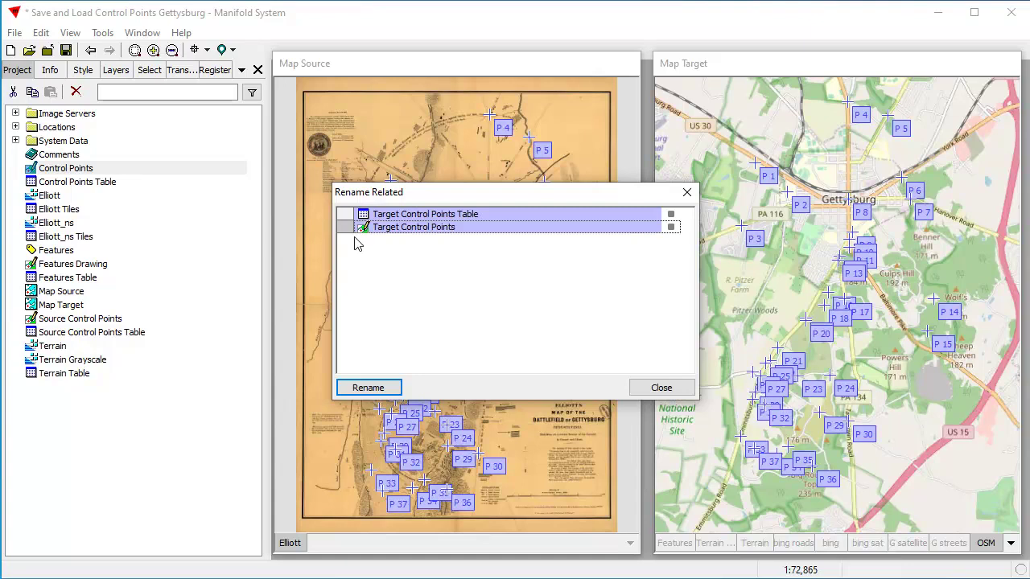
{"action": "left_click", "coordinate": [394, 387]}
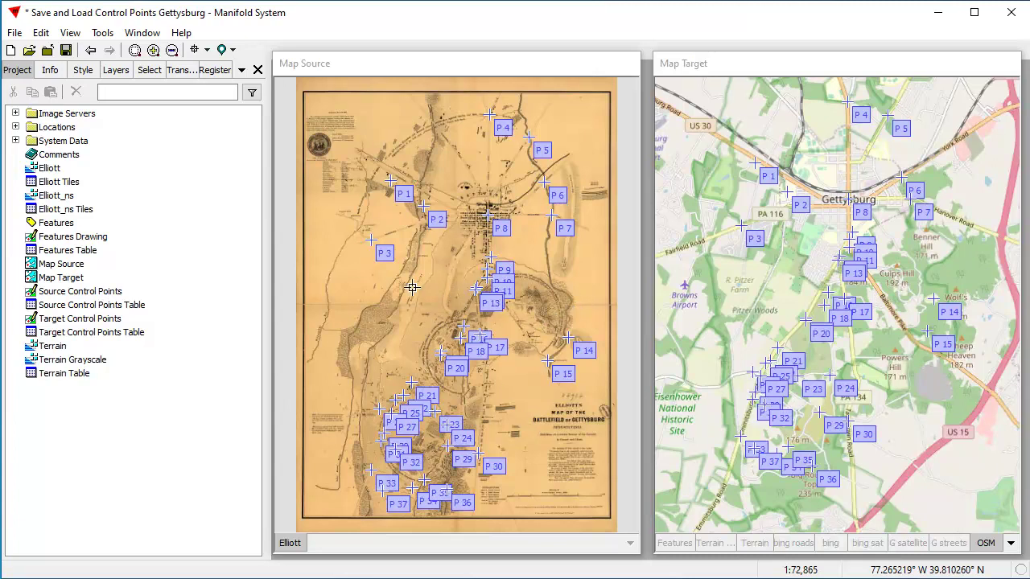
Zoom the Elliott map in on the central battlefield toward Evergreen Cemetery.
{"action": "left_click", "coordinate": [384, 258]}
{"action": "scroll", "coordinate": [567, 354], "scroll_direction": "up", "scroll_amount": 2}
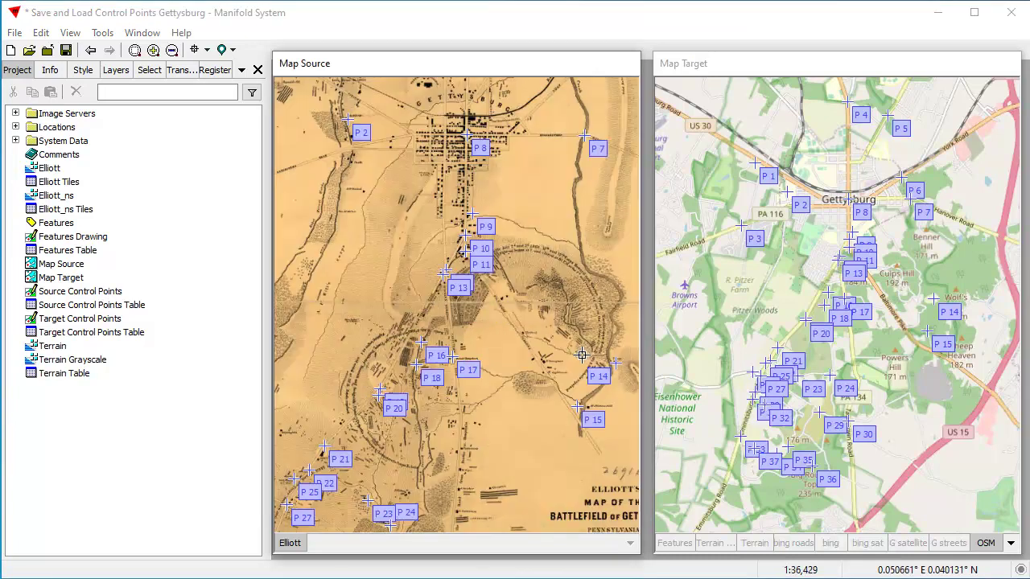
{"action": "left_click_drag", "start_coordinate": [326, 234], "coordinate": [615, 367]}
{"action": "left_click_drag", "start_coordinate": [349, 245], "coordinate": [635, 359]}
{"action": "left_click_drag", "start_coordinate": [393, 272], "coordinate": [581, 362]}
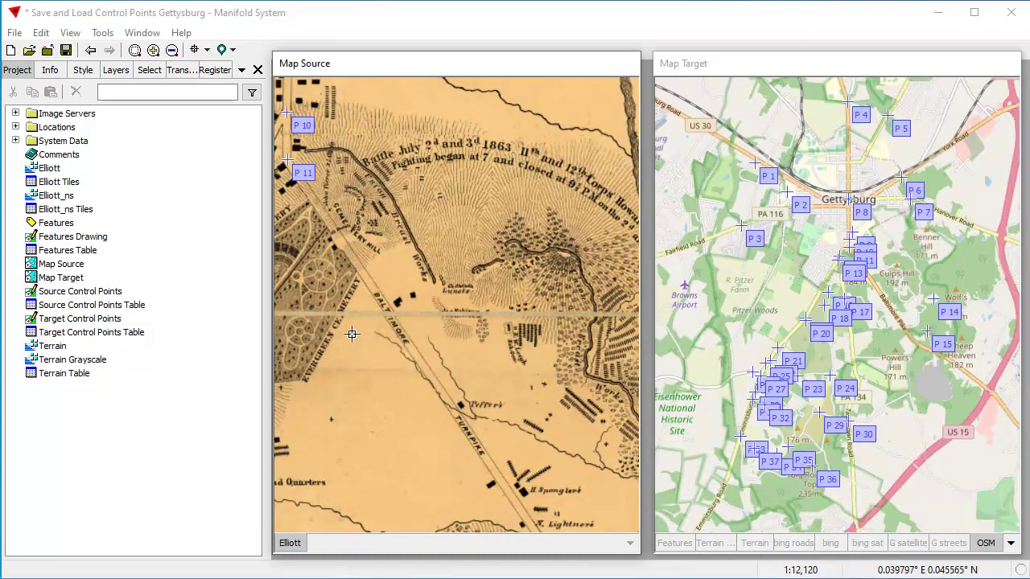
{"action": "left_click_drag", "start_coordinate": [366, 340], "coordinate": [447, 347]}
{"action": "scroll", "coordinate": [421, 340], "scroll_direction": "up", "scroll_amount": 2}
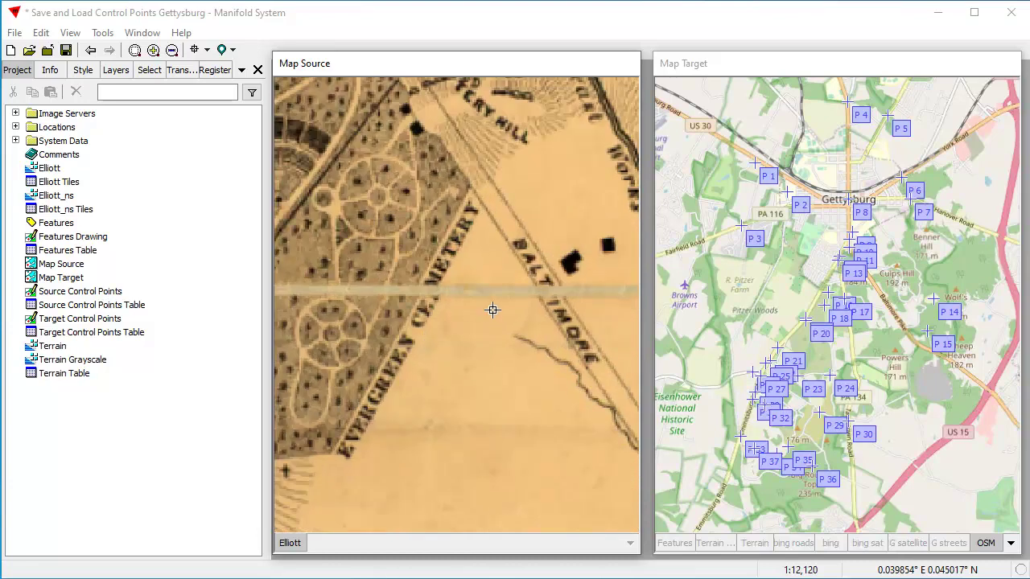
{"action": "scroll", "coordinate": [569, 295], "scroll_direction": "up", "scroll_amount": 1}
Pan and zoom past the Works, Lunets and Evergreen Cemetery until the control points show.
{"action": "left_click_drag", "start_coordinate": [538, 327], "coordinate": [423, 333]}
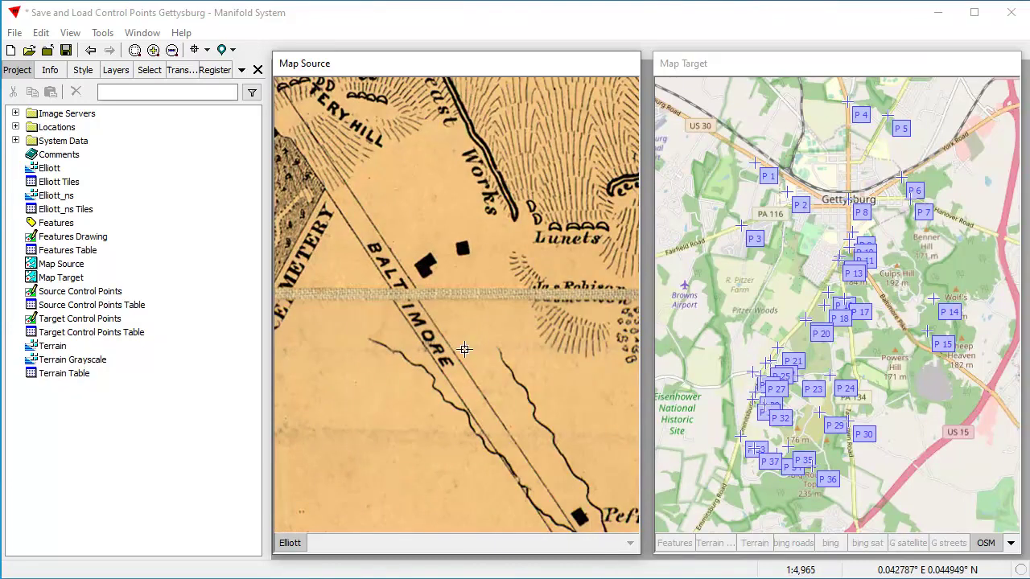
{"action": "left_click_drag", "start_coordinate": [358, 349], "coordinate": [453, 341]}
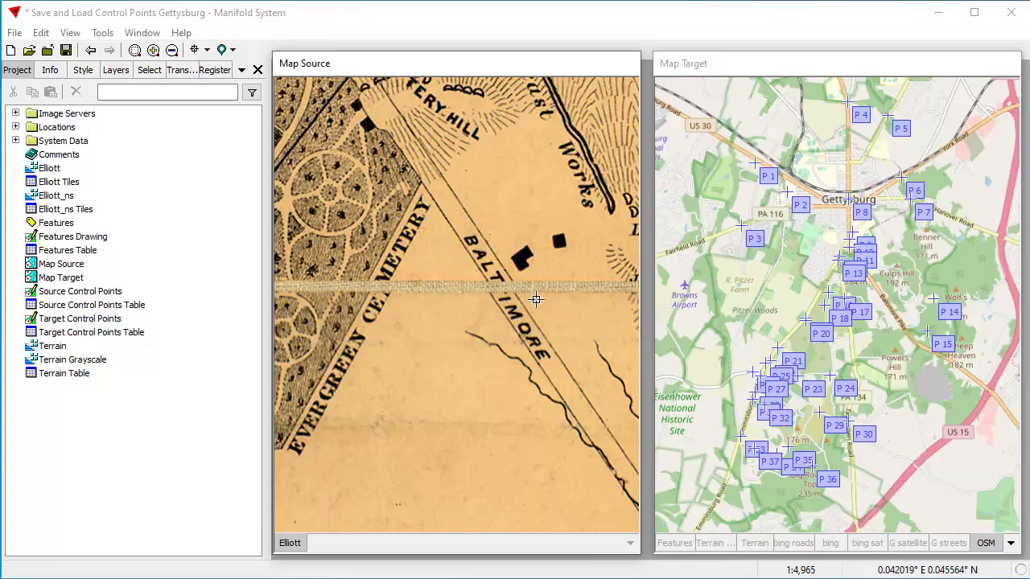
{"action": "left_click_drag", "start_coordinate": [523, 373], "coordinate": [488, 362]}
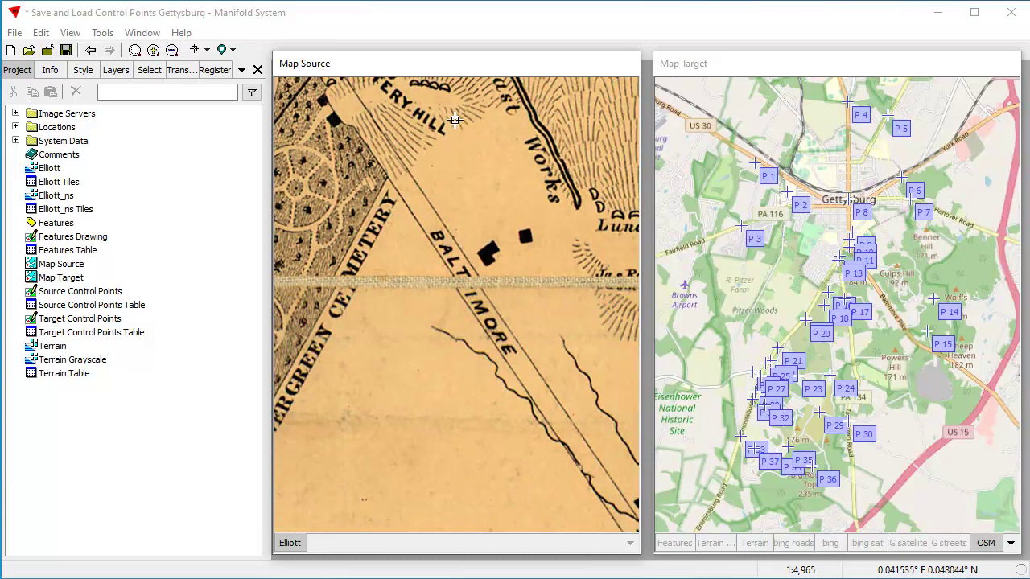
{"action": "left_click_drag", "start_coordinate": [591, 333], "coordinate": [515, 330]}
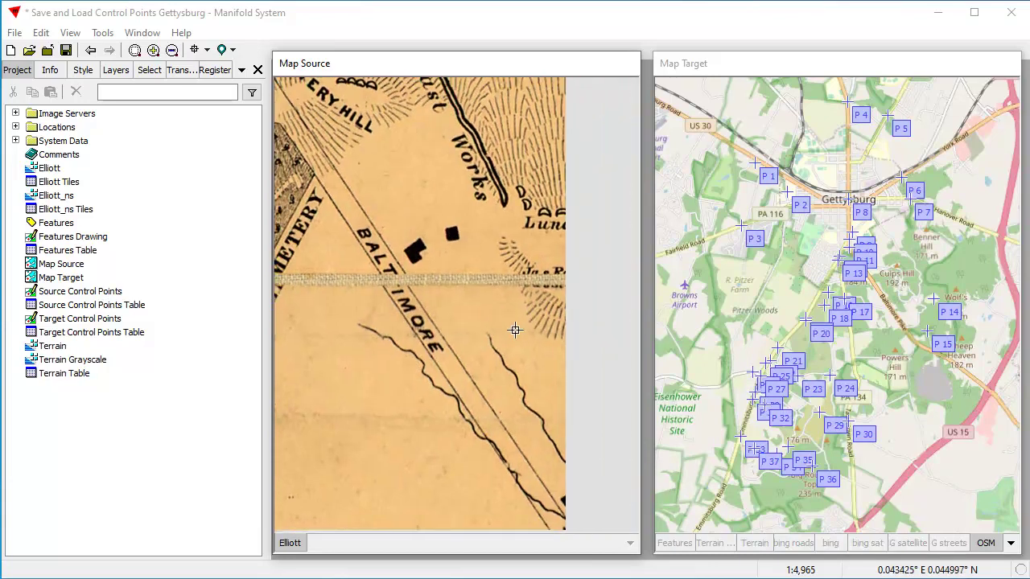
{"action": "scroll", "coordinate": [605, 322], "scroll_direction": "up", "scroll_amount": 1}
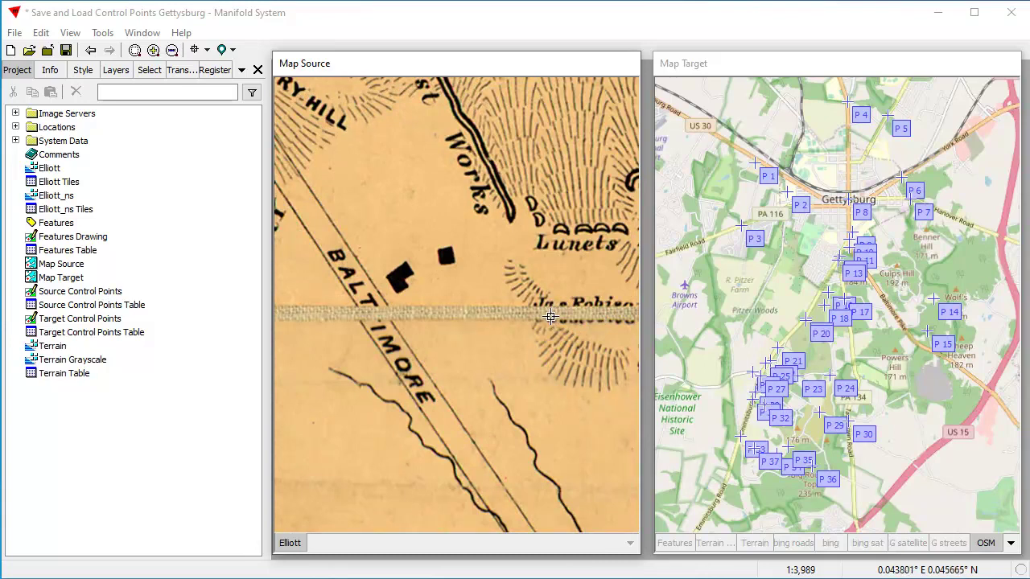
{"action": "left_click_drag", "start_coordinate": [385, 407], "coordinate": [398, 405]}
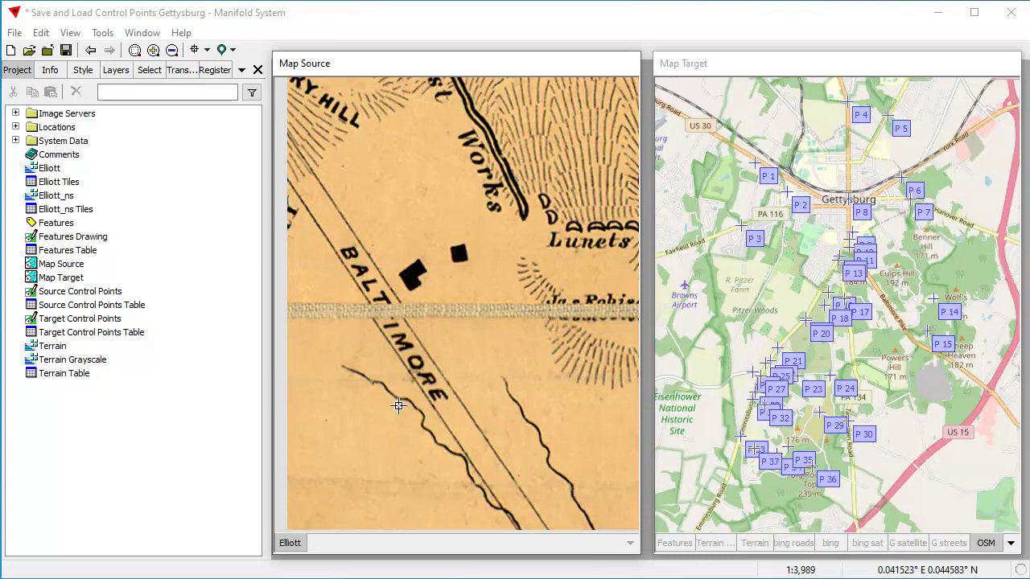
{"action": "scroll", "coordinate": [426, 351], "scroll_direction": "down", "scroll_amount": 1}
{"action": "scroll", "coordinate": [392, 262], "scroll_direction": "down", "scroll_amount": 3}
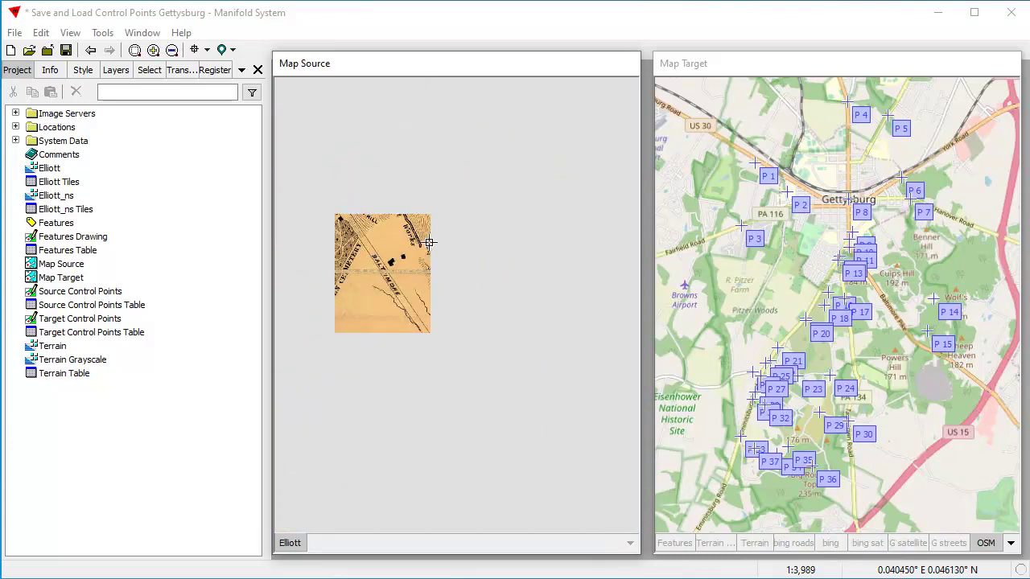
{"action": "scroll", "coordinate": [430, 242], "scroll_direction": "up", "scroll_amount": 3}
{"action": "left_click_drag", "start_coordinate": [370, 236], "coordinate": [490, 232]}
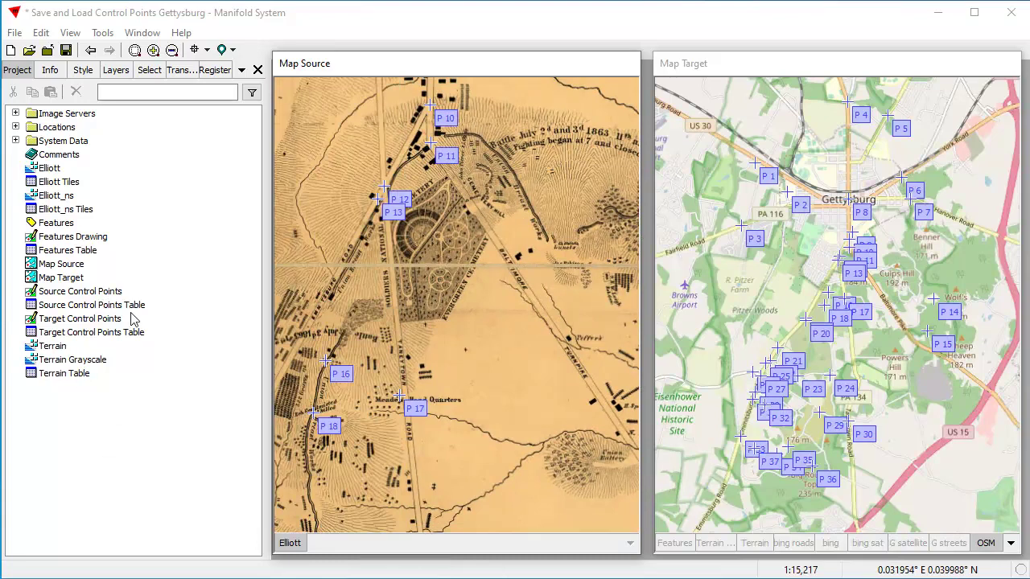
Drag the Elliott_ns image from the project into Map Source as a new layer.
{"action": "left_click", "coordinate": [64, 197]}
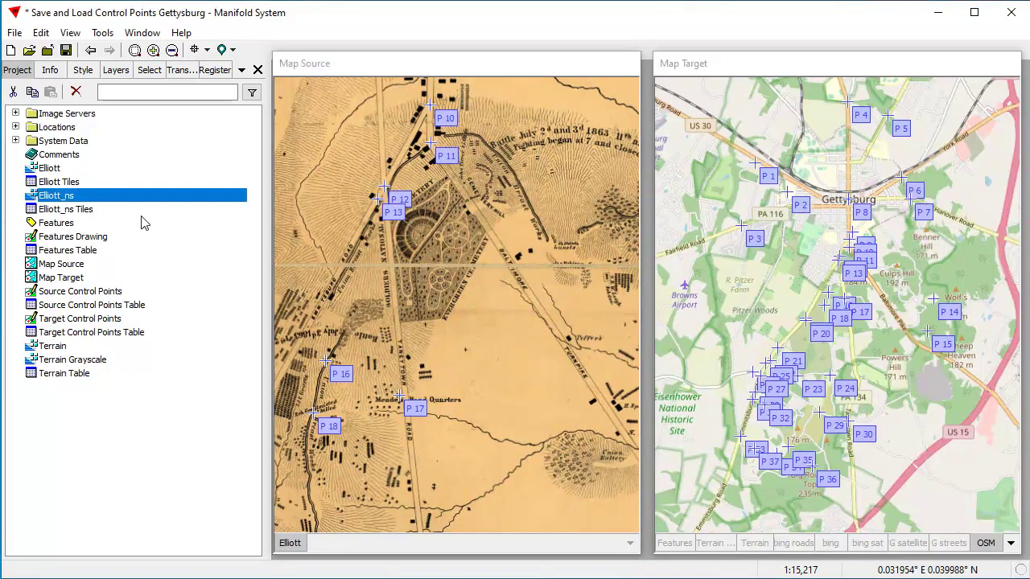
{"action": "left_click_drag", "start_coordinate": [121, 223], "coordinate": [386, 274]}
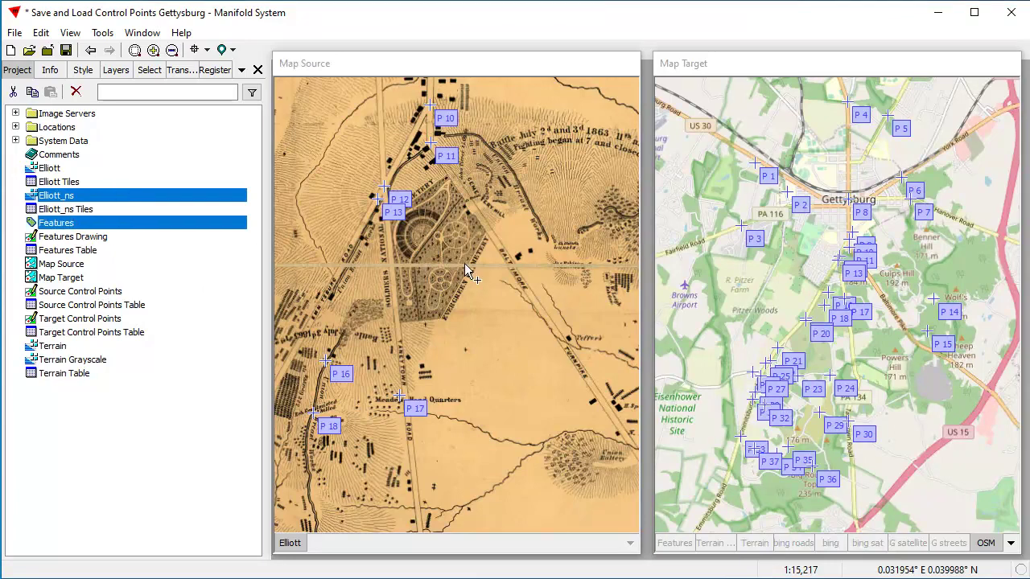
{"action": "left_click_drag", "start_coordinate": [464, 264], "coordinate": [464, 263]}
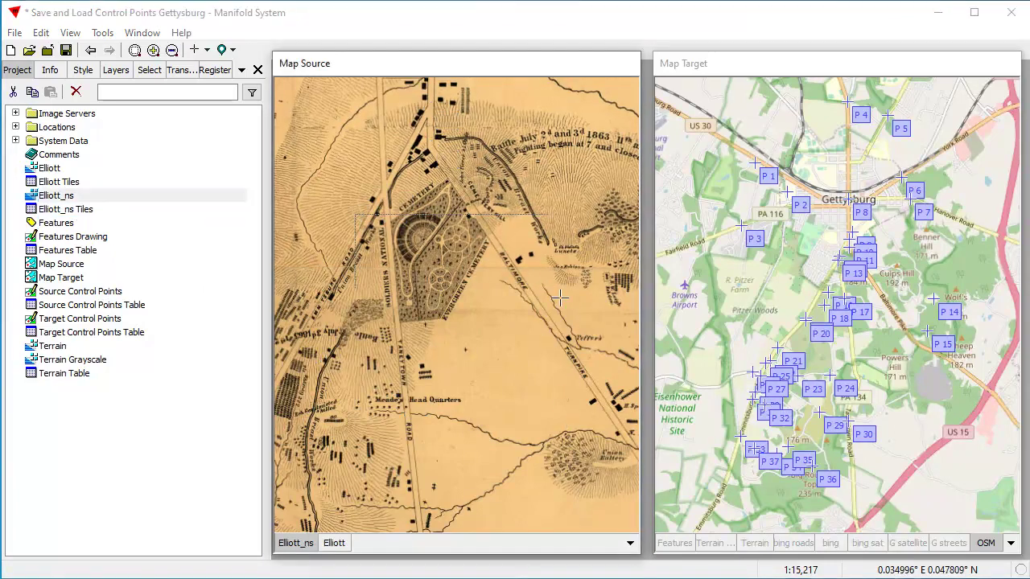
Zoom in near the Baltimore road and hide Elliott_ns to see the Elliott map beneath.
{"action": "scroll", "coordinate": [591, 173], "scroll_direction": "up", "scroll_amount": 1}
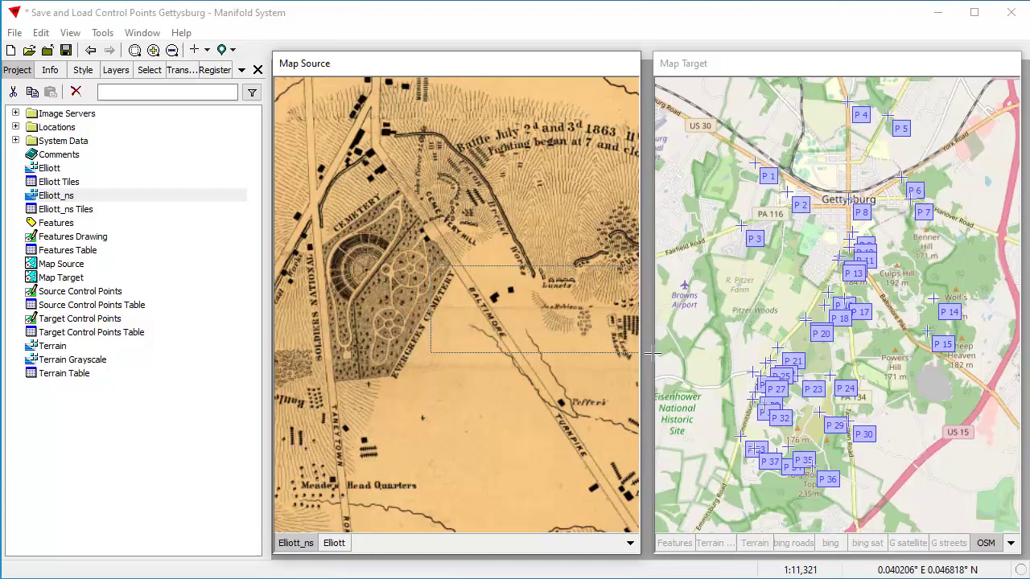
{"action": "left_click_drag", "start_coordinate": [651, 353], "coordinate": [651, 353]}
{"action": "left_click_drag", "start_coordinate": [300, 254], "coordinate": [584, 328]}
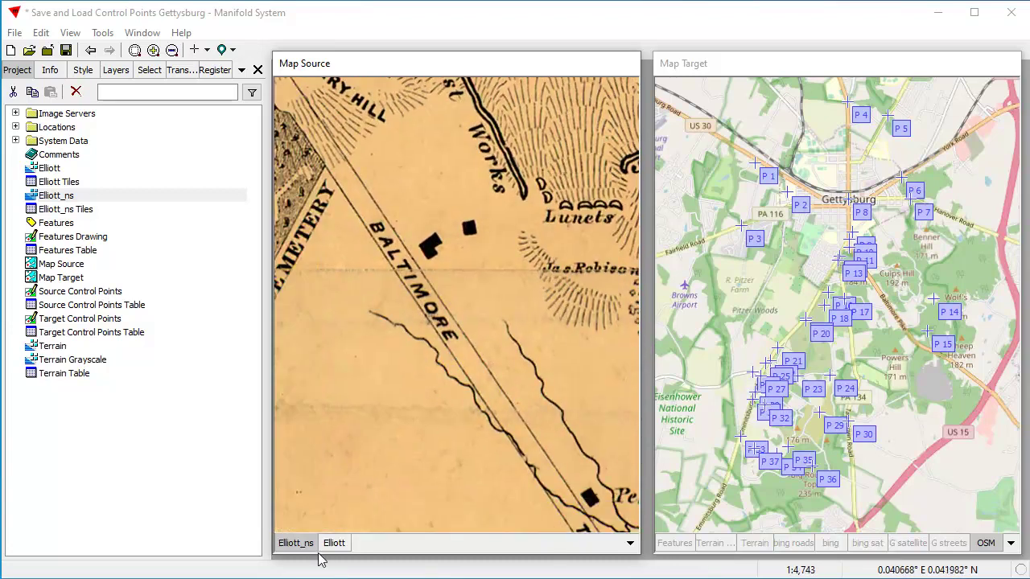
{"action": "left_click", "coordinate": [296, 544], "text": "shift"}
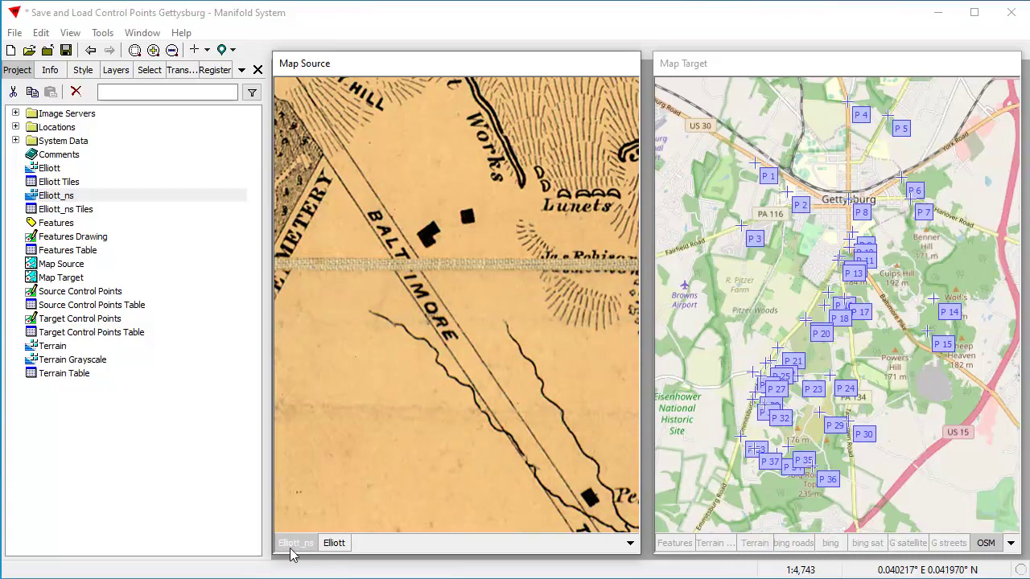
Toggle Elliott_ns on and off against the Elliott map, leave it visible, then zoom out.
{"action": "left_click", "coordinate": [296, 544], "text": "shift"}
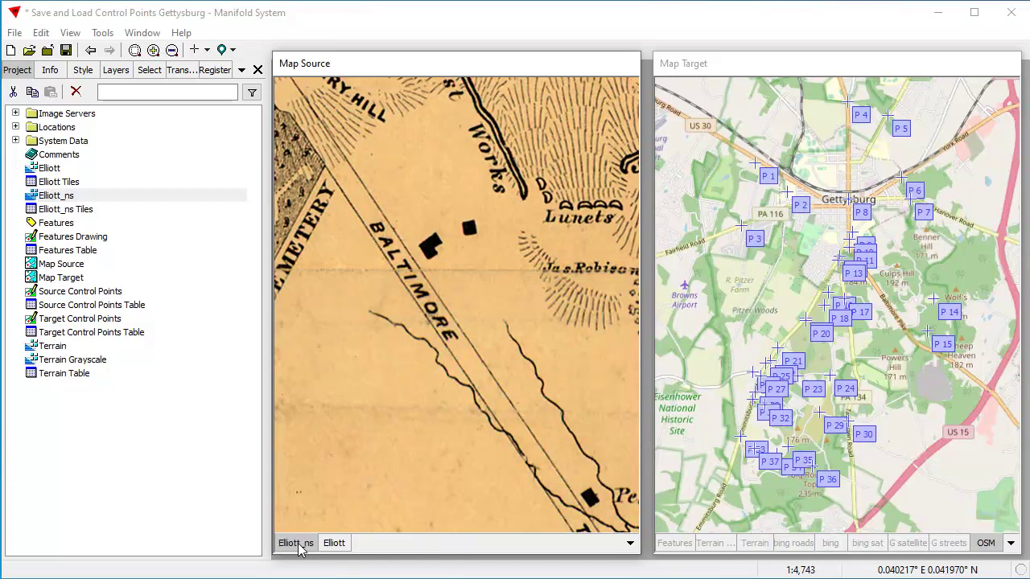
{"action": "left_click", "coordinate": [296, 544], "text": "shift"}
{"action": "left_click", "coordinate": [296, 544], "text": "shift"}
{"action": "left_click", "coordinate": [296, 544], "text": "shift"}
{"action": "left_click", "coordinate": [296, 544], "text": "shift"}
{"action": "scroll", "coordinate": [442, 304], "scroll_direction": "down", "scroll_amount": 3}
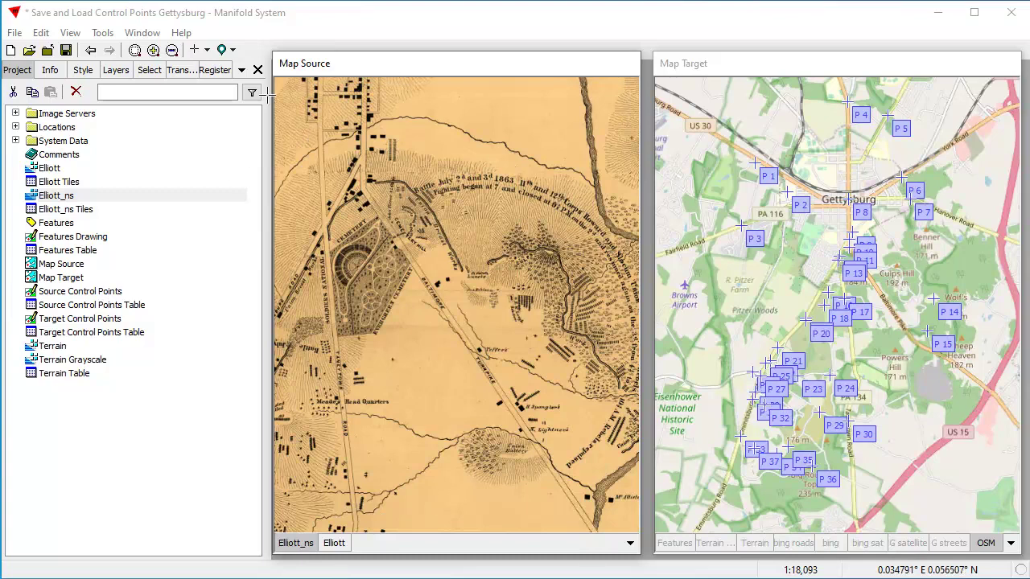
Switch to Edit Control Points and pan the source map to show points P 9–P 20.
{"action": "left_click", "coordinate": [207, 50]}
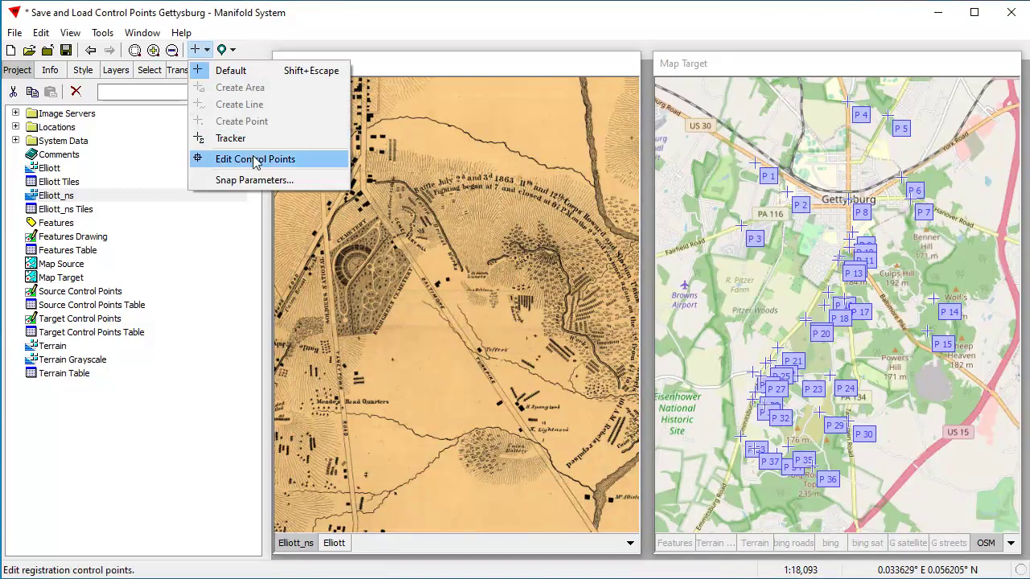
{"action": "left_click", "coordinate": [222, 158]}
{"action": "left_click_drag", "start_coordinate": [369, 264], "coordinate": [504, 293]}
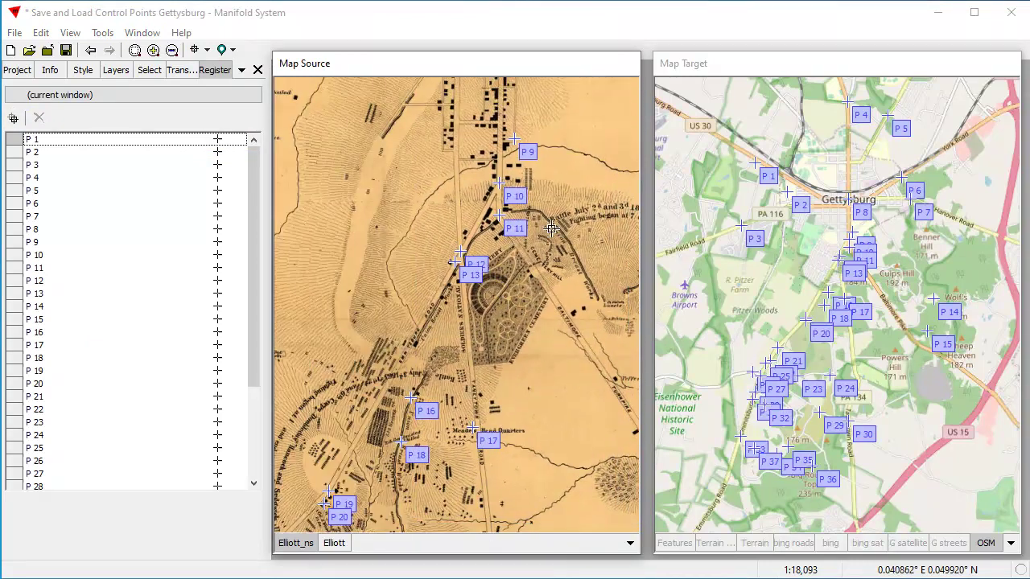
{"action": "left_click_drag", "start_coordinate": [524, 364], "coordinate": [529, 214]}
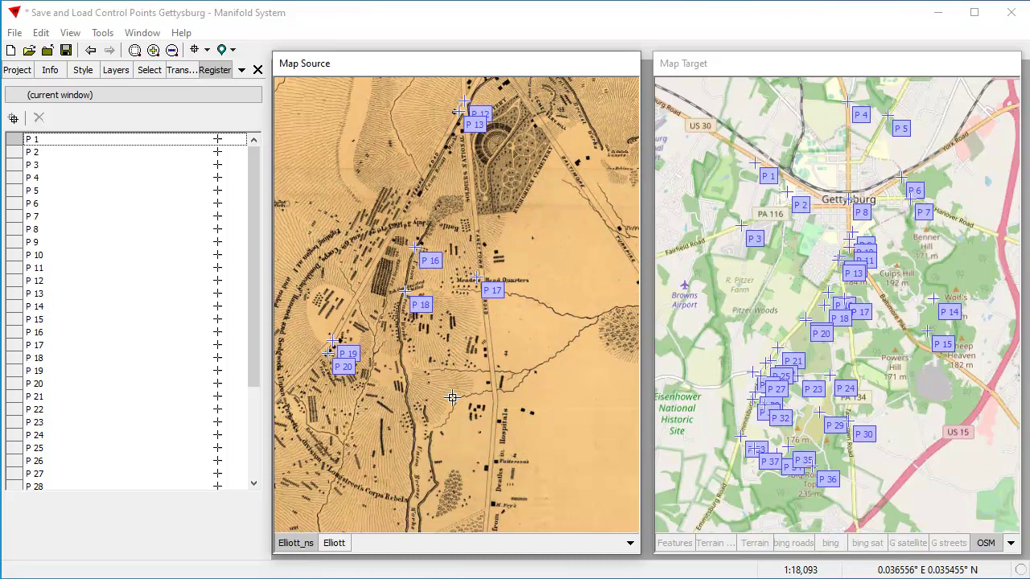
{"action": "scroll", "coordinate": [393, 393], "scroll_direction": "up", "scroll_amount": 3}
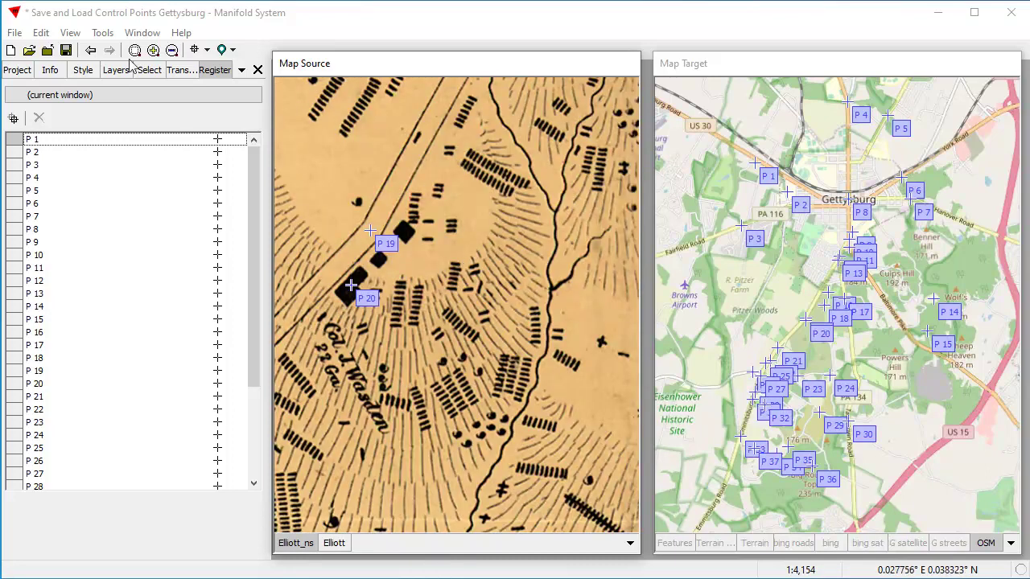
Return to the previous view, pan to Gettysburg town's P 8–P 13, and hide Elliott_ns.
{"action": "left_click", "coordinate": [90, 50]}
{"action": "left_click_drag", "start_coordinate": [449, 112], "coordinate": [436, 407]}
{"action": "scroll", "coordinate": [430, 362], "scroll_direction": "down", "scroll_amount": 3}
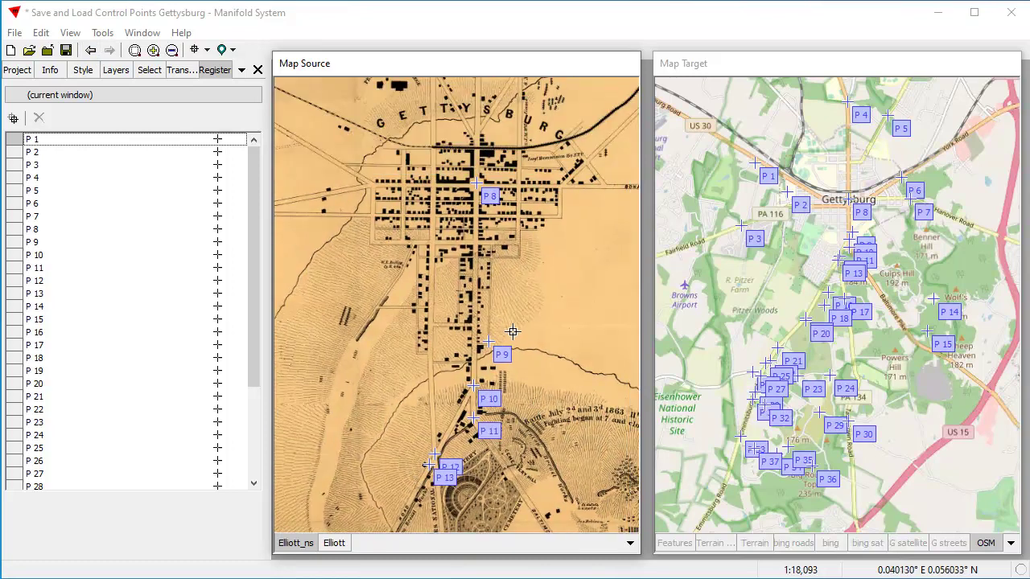
{"action": "scroll", "coordinate": [495, 345], "scroll_direction": "up", "scroll_amount": 5}
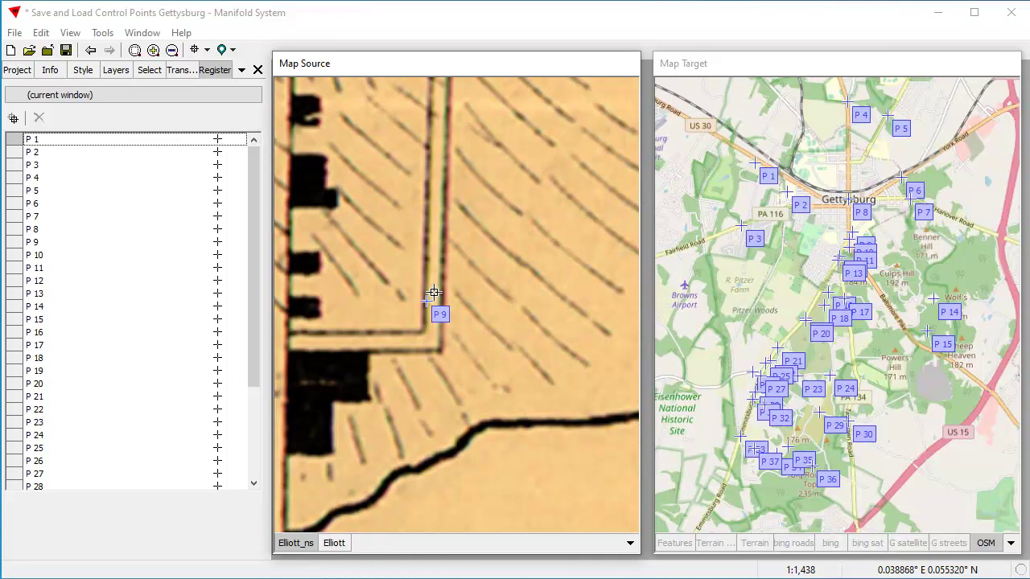
{"action": "left_click", "coordinate": [291, 544]}
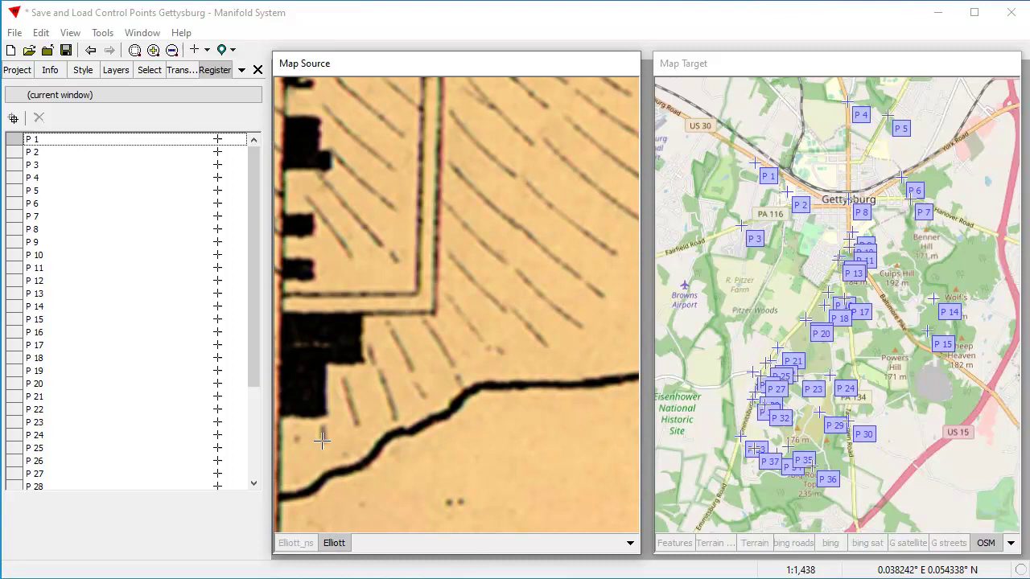
Reselect Edit Control Points, toggle Elliott_ns, briefly try the Tracker tool, then return to Edit Control Points.
{"action": "left_click", "coordinate": [208, 51]}
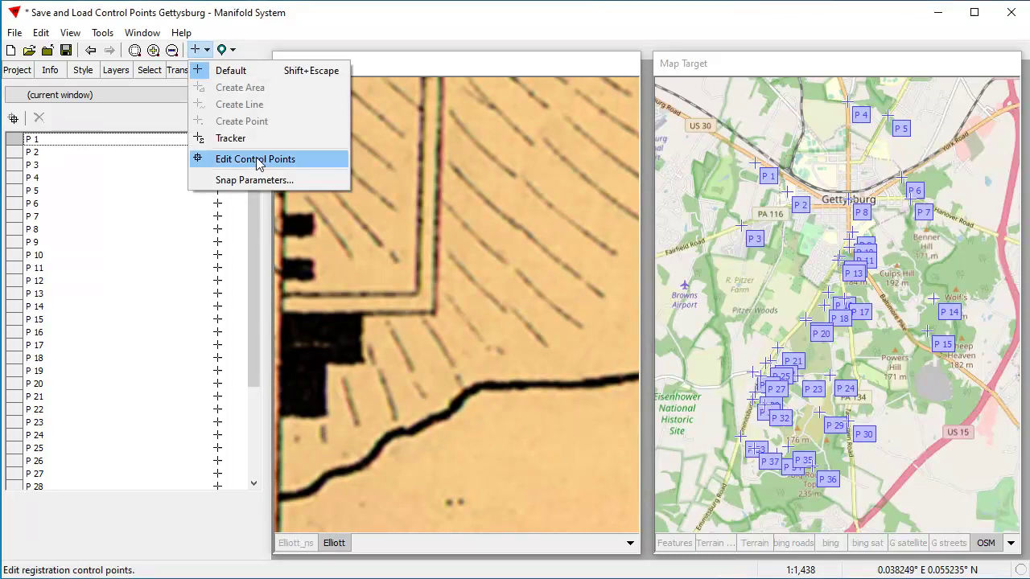
{"action": "left_click", "coordinate": [255, 159]}
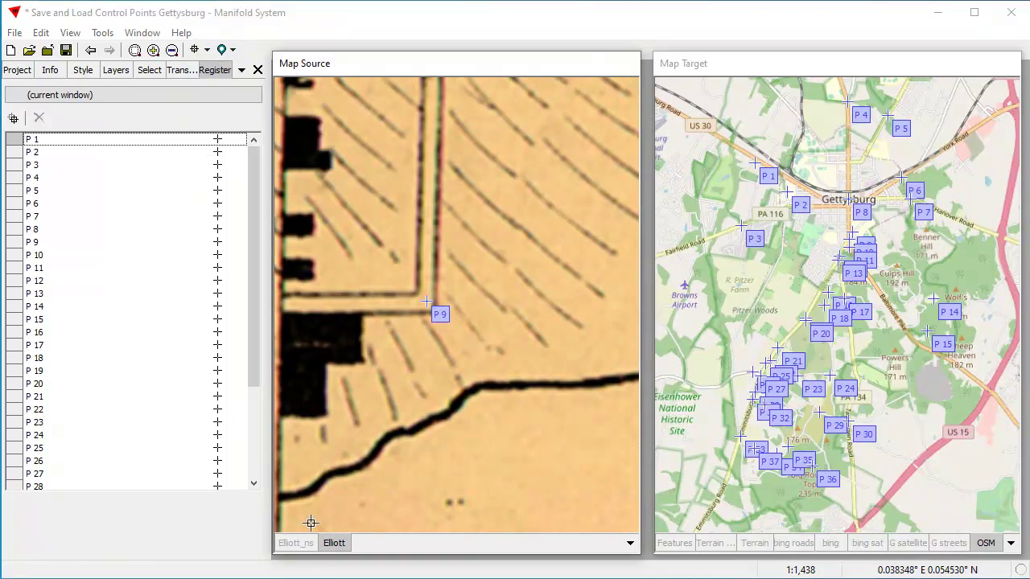
{"action": "left_click", "coordinate": [302, 546]}
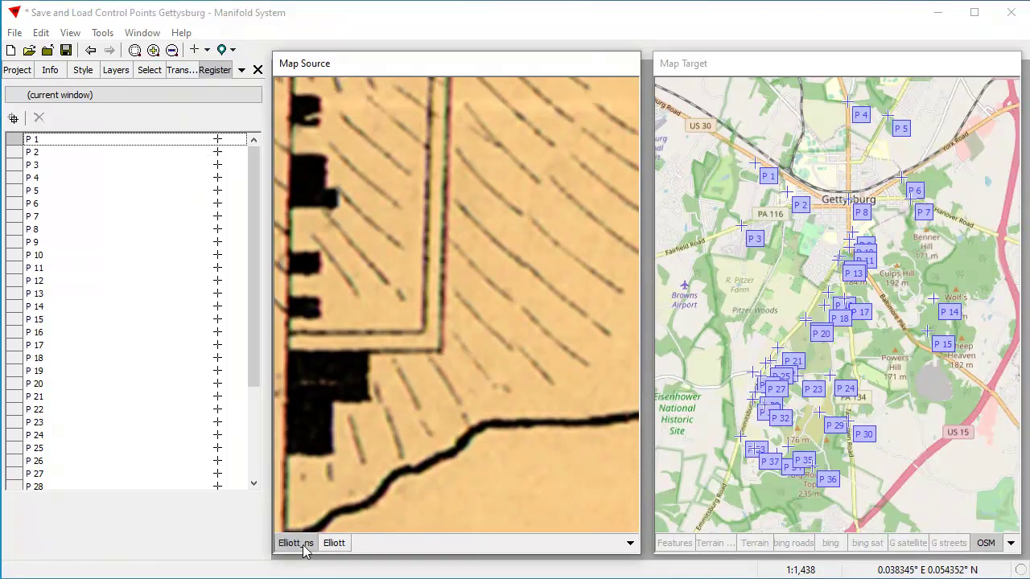
{"action": "left_click", "coordinate": [207, 50]}
{"action": "left_click", "coordinate": [245, 139]}
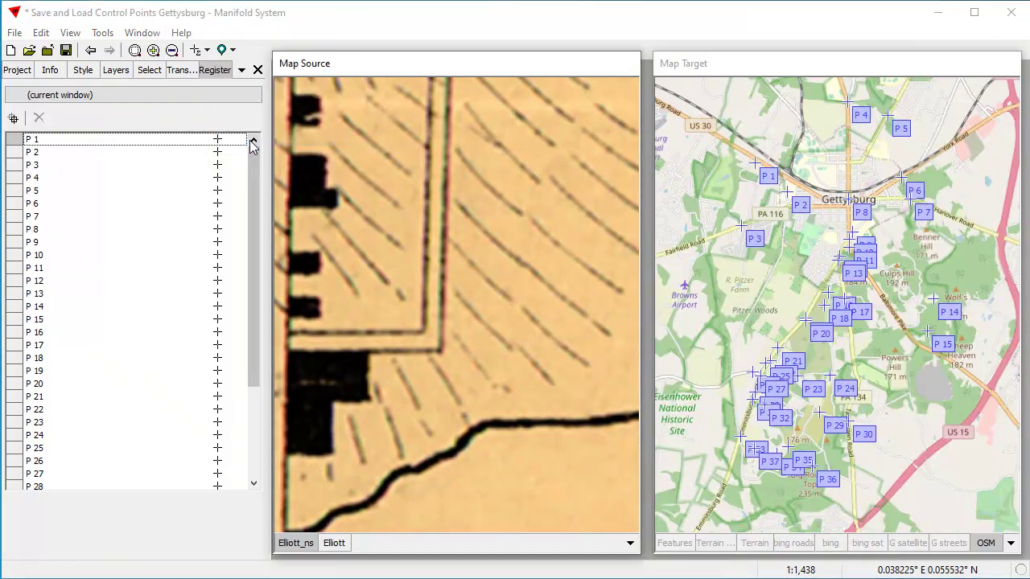
{"action": "left_click", "coordinate": [207, 50]}
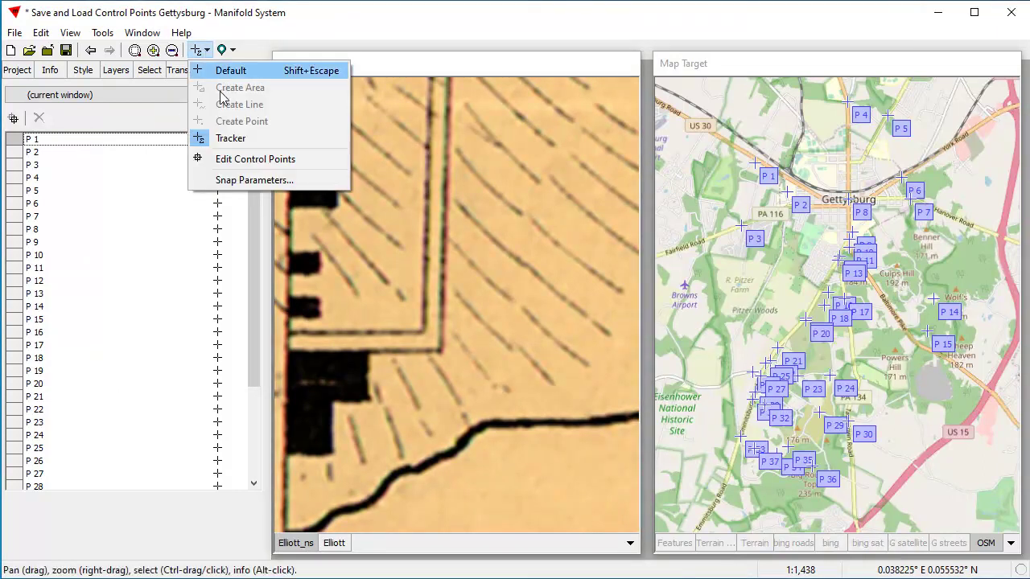
{"action": "left_click", "coordinate": [221, 157]}
Pan to the Seminary and railroad to inspect points P 1 and P 2 beside McPherson.
{"action": "scroll", "coordinate": [394, 185], "scroll_direction": "down", "scroll_amount": 5}
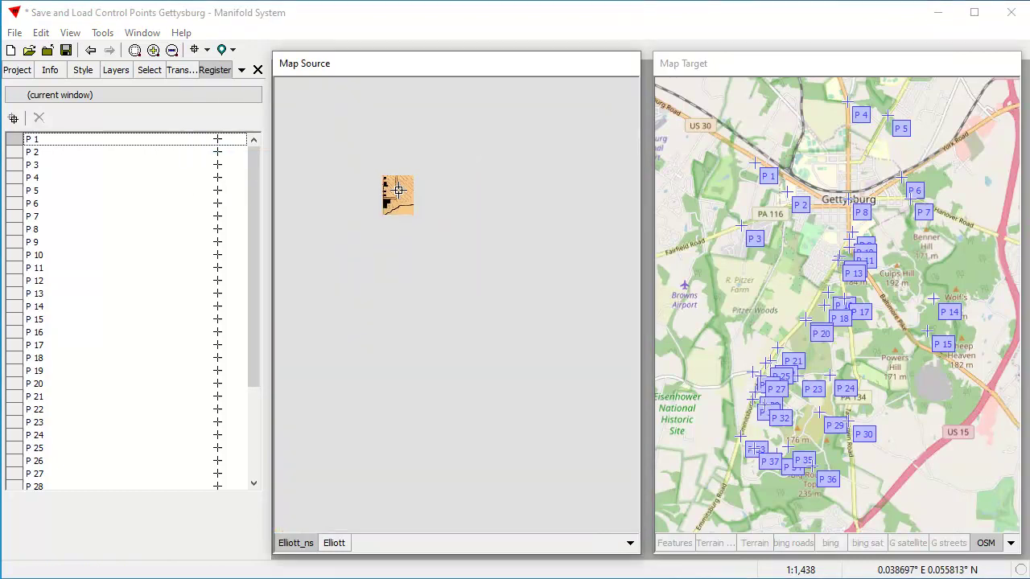
{"action": "left_click_drag", "start_coordinate": [348, 133], "coordinate": [496, 246]}
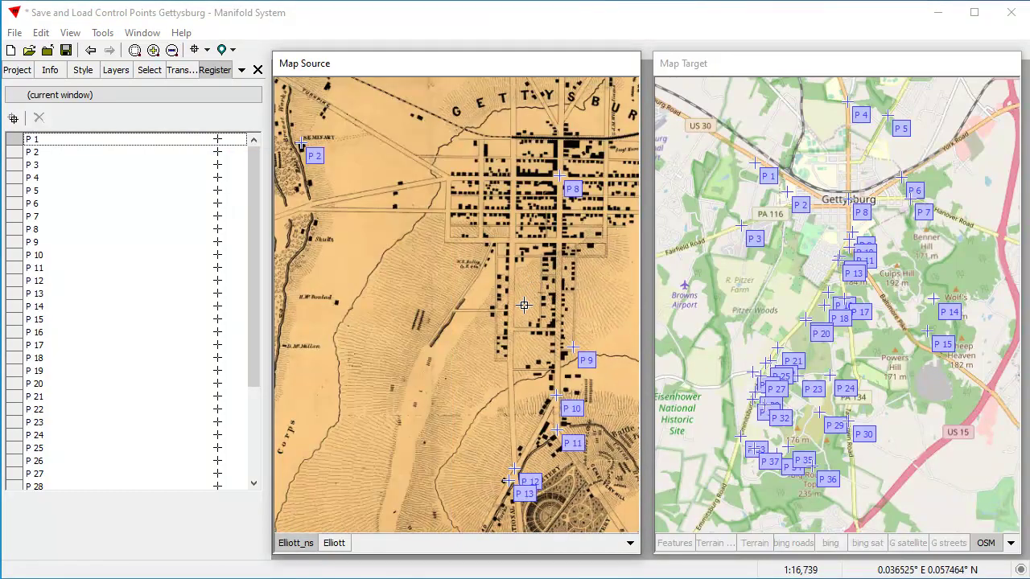
{"action": "left_click_drag", "start_coordinate": [436, 177], "coordinate": [533, 298]}
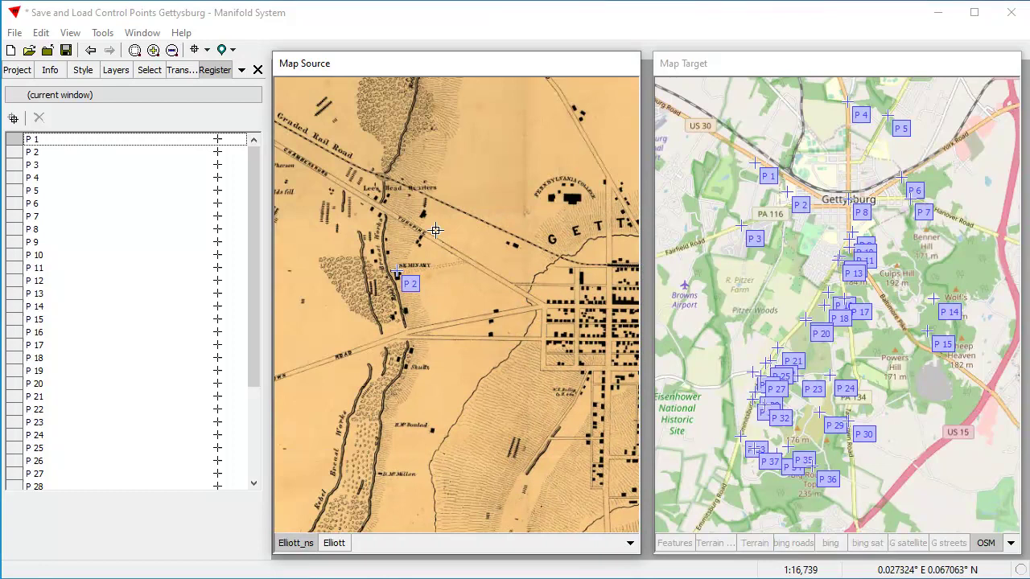
{"action": "left_click_drag", "start_coordinate": [432, 231], "coordinate": [559, 387]}
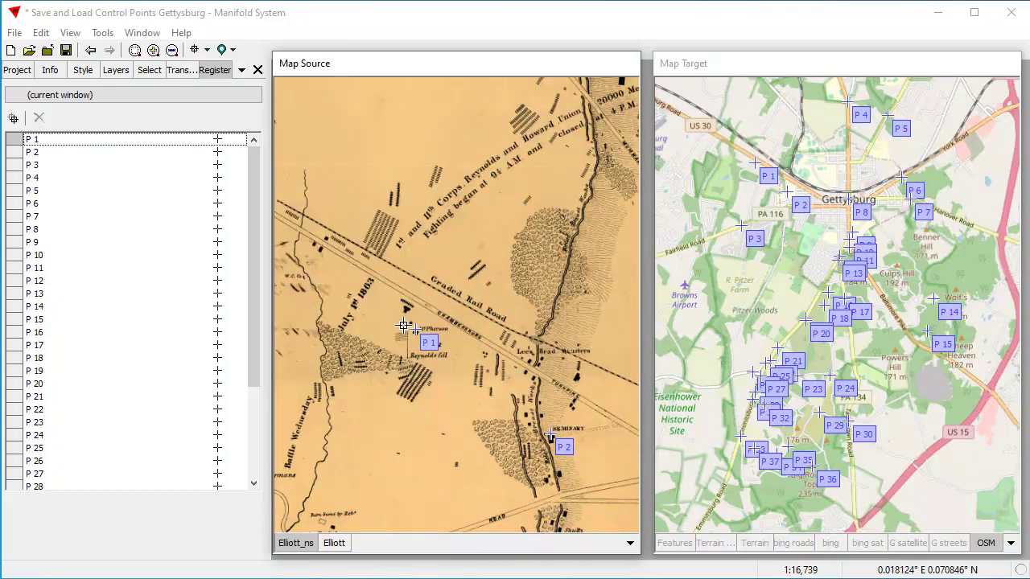
{"action": "scroll", "coordinate": [419, 338], "scroll_direction": "up", "scroll_amount": 5}
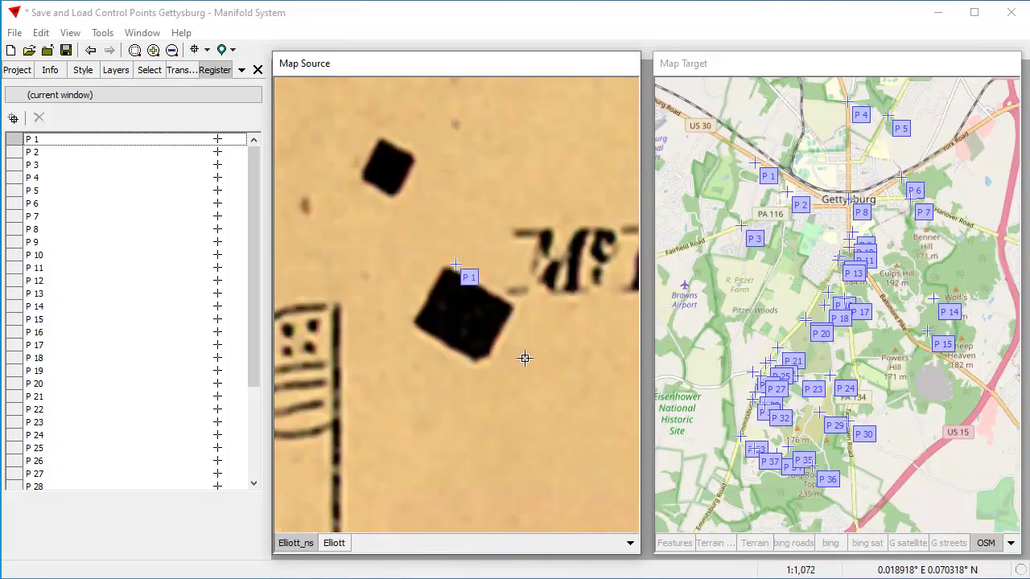
{"action": "left_click_drag", "start_coordinate": [524, 357], "coordinate": [432, 257]}
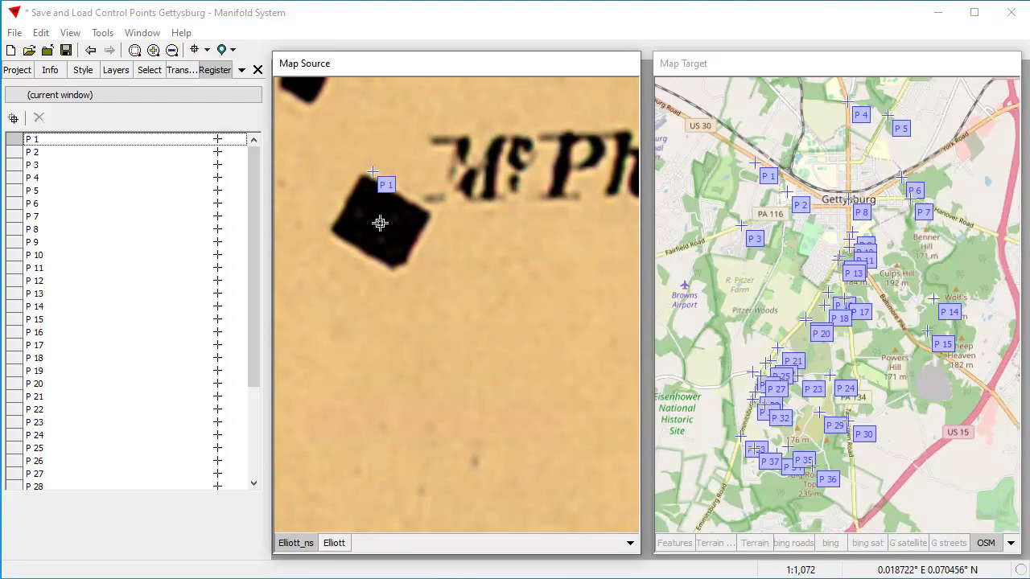
Zoom out to the whole Elliott map and back in to compare control points with Map Target.
{"action": "scroll", "coordinate": [383, 223], "scroll_direction": "down", "scroll_amount": 2}
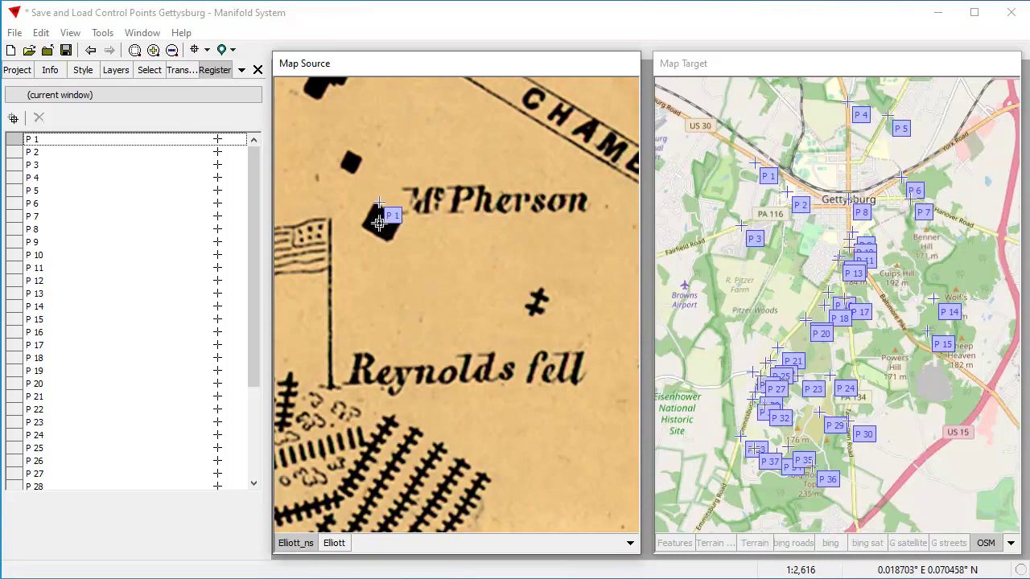
{"action": "scroll", "coordinate": [444, 241], "scroll_direction": "down", "scroll_amount": 1}
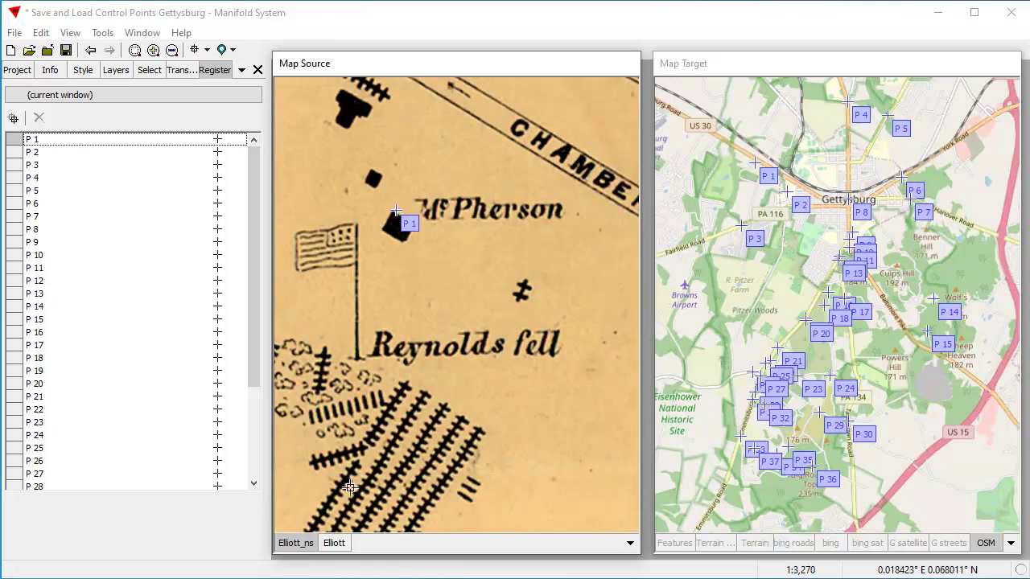
{"action": "scroll", "coordinate": [460, 328], "scroll_direction": "down", "scroll_amount": 5}
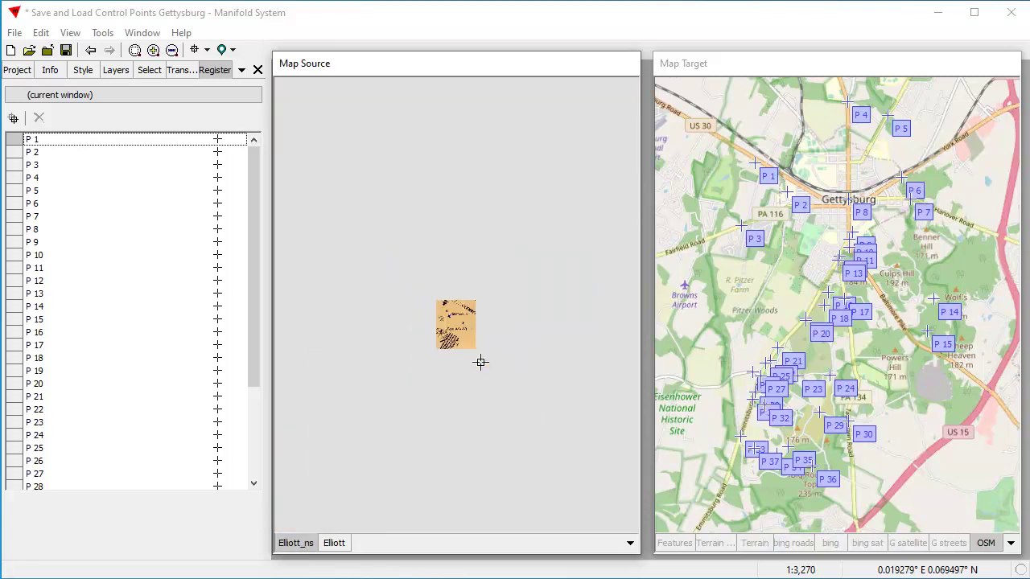
{"action": "scroll", "coordinate": [569, 361], "scroll_direction": "up", "scroll_amount": 5}
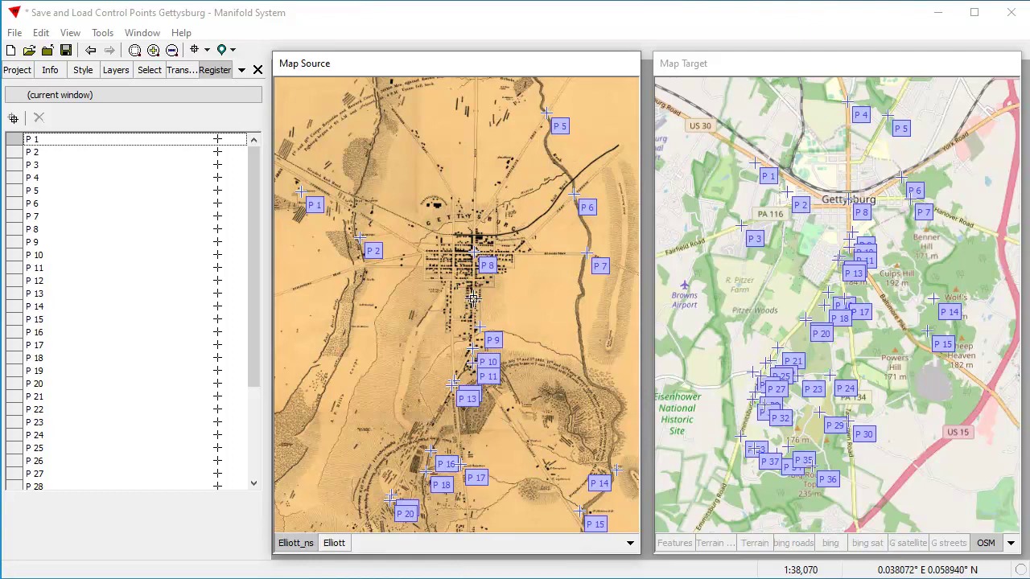
{"action": "scroll", "coordinate": [481, 290], "scroll_direction": "down", "scroll_amount": 3}
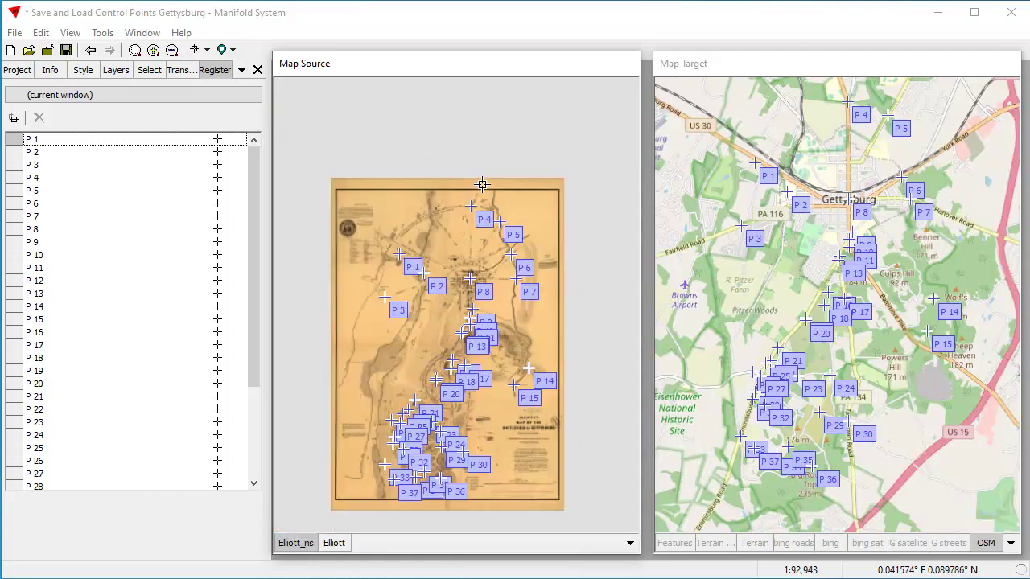
{"action": "scroll", "coordinate": [442, 327], "scroll_direction": "up", "scroll_amount": 2}
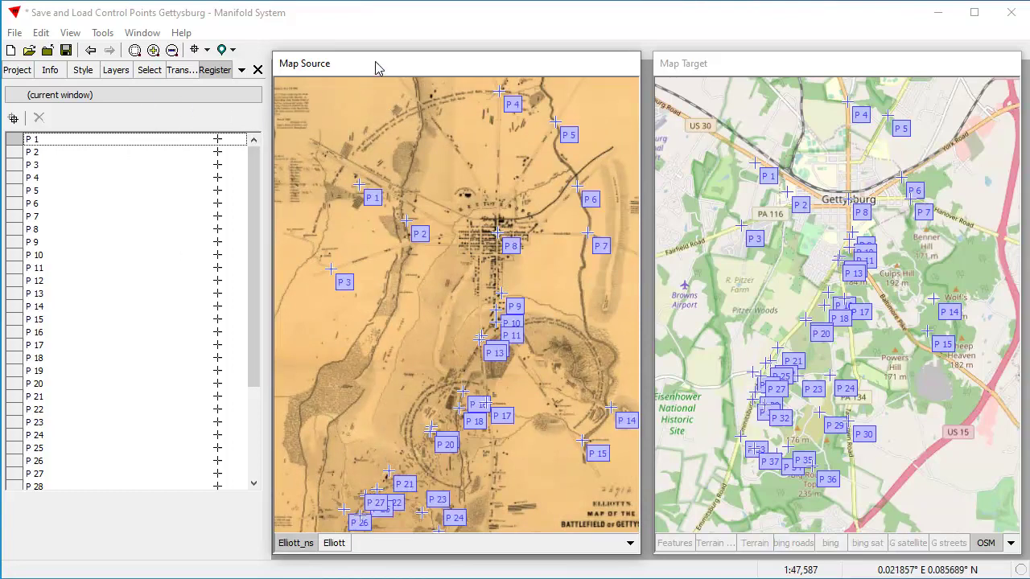
Drag Source Control Points from the project onto the Elliott map as a layer.
{"action": "left_click", "coordinate": [16, 71]}
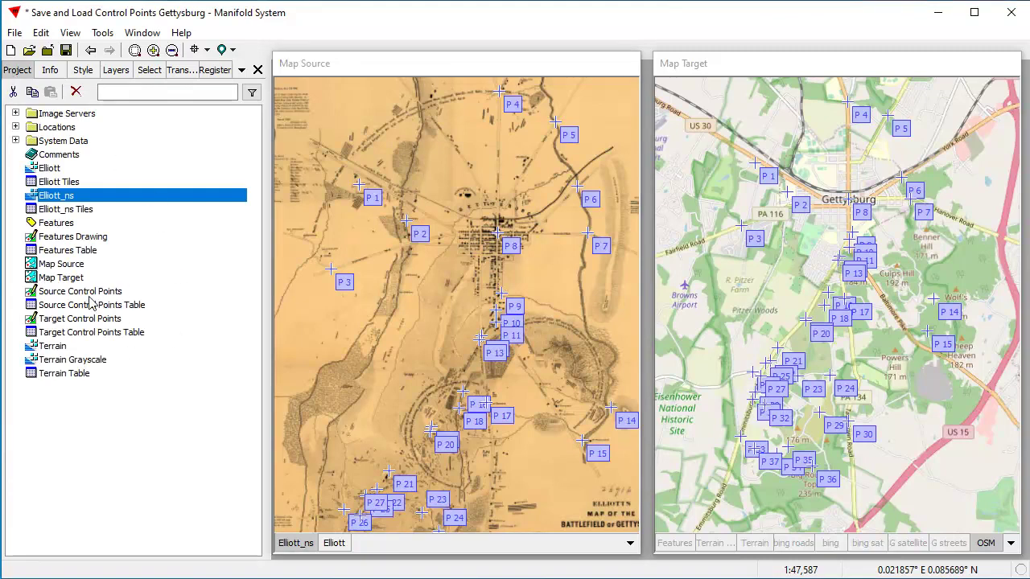
{"action": "left_click", "coordinate": [121, 291]}
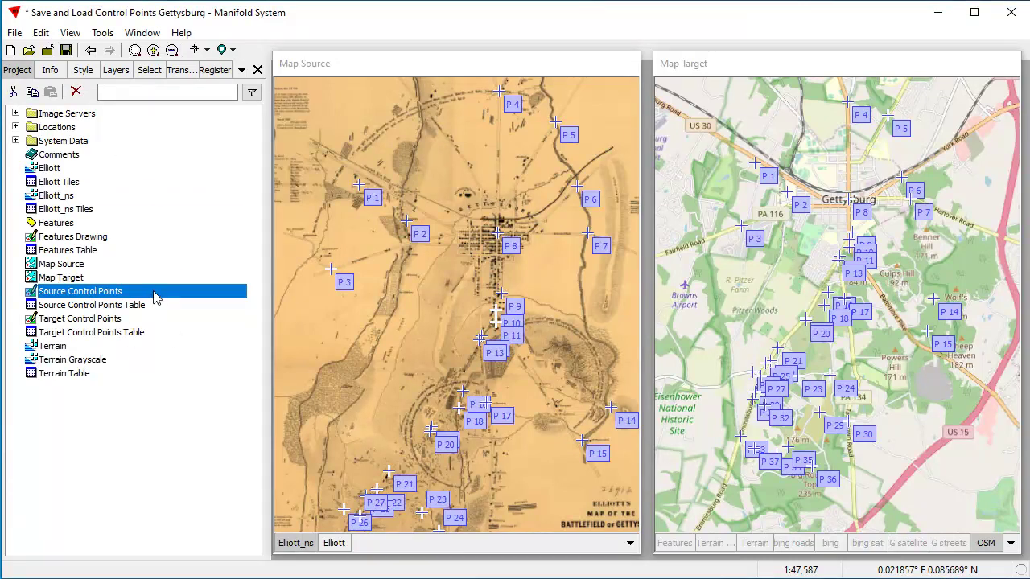
{"action": "left_click_drag", "start_coordinate": [155, 298], "coordinate": [416, 290]}
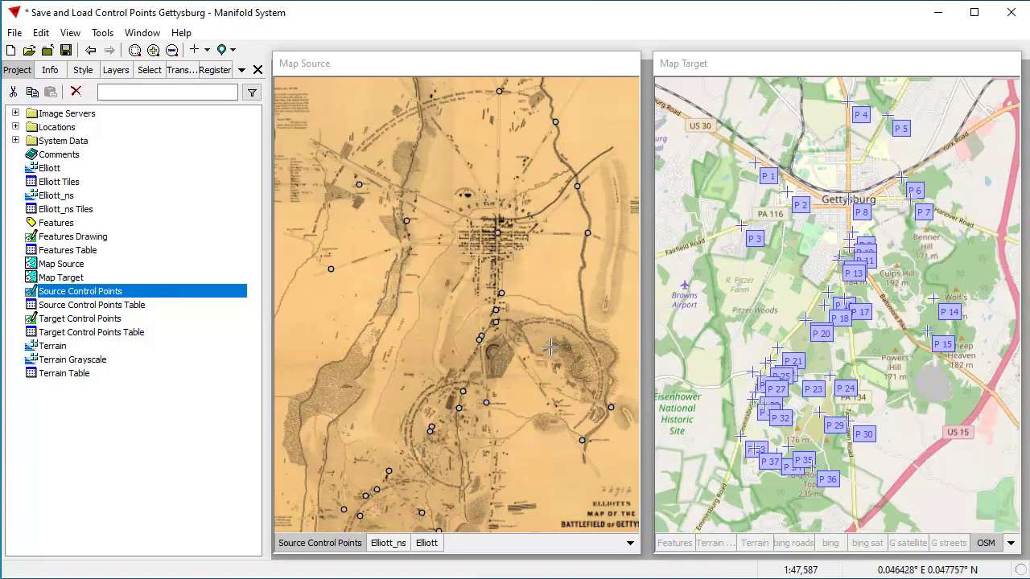
Set the Source Control Points fill colour to green in the Style settings.
{"action": "left_click", "coordinate": [83, 72]}
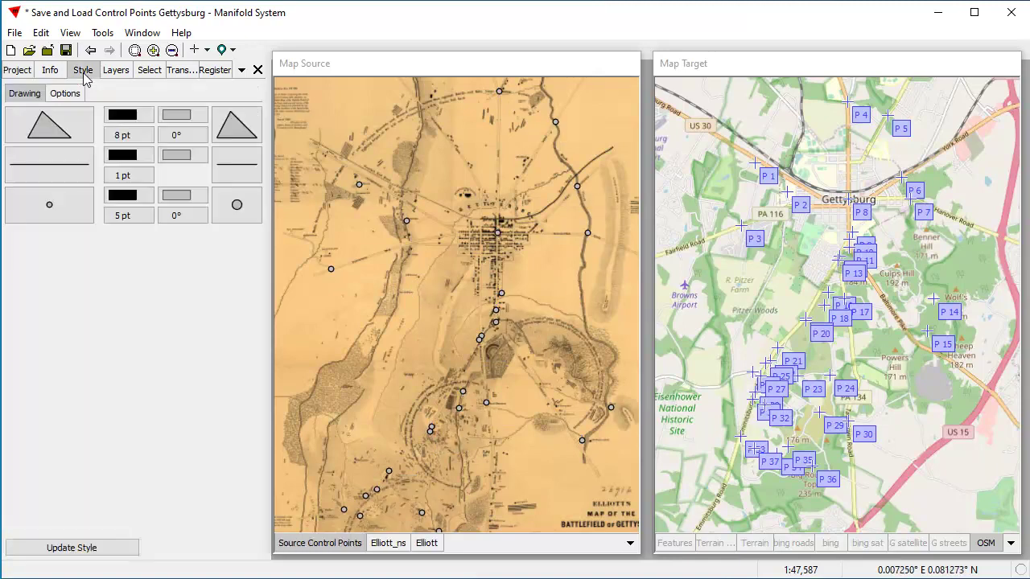
{"action": "left_click", "coordinate": [181, 196]}
{"action": "left_click", "coordinate": [338, 235]}
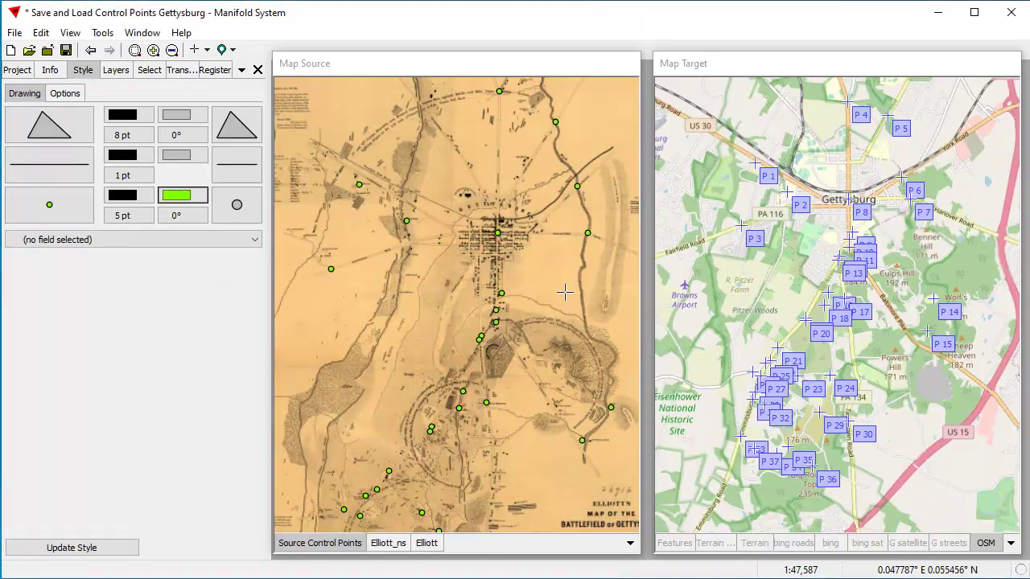
{"action": "scroll", "coordinate": [564, 294], "scroll_direction": "down", "scroll_amount": 1}
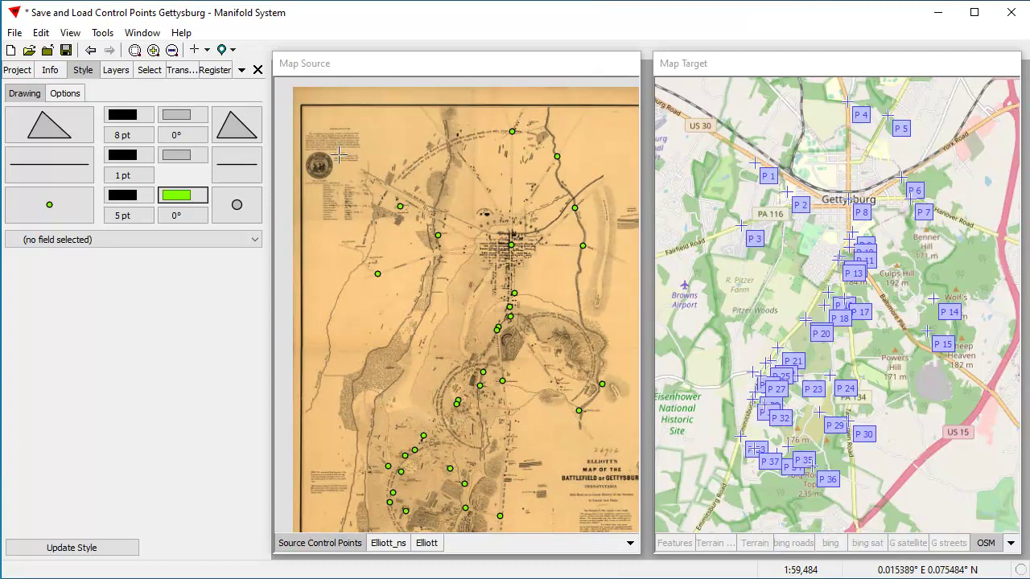
Box-select the upper-half control points and zoom in on the McPherson farm buildings.
{"action": "left_click_drag", "start_coordinate": [330, 110], "coordinate": [623, 357]}
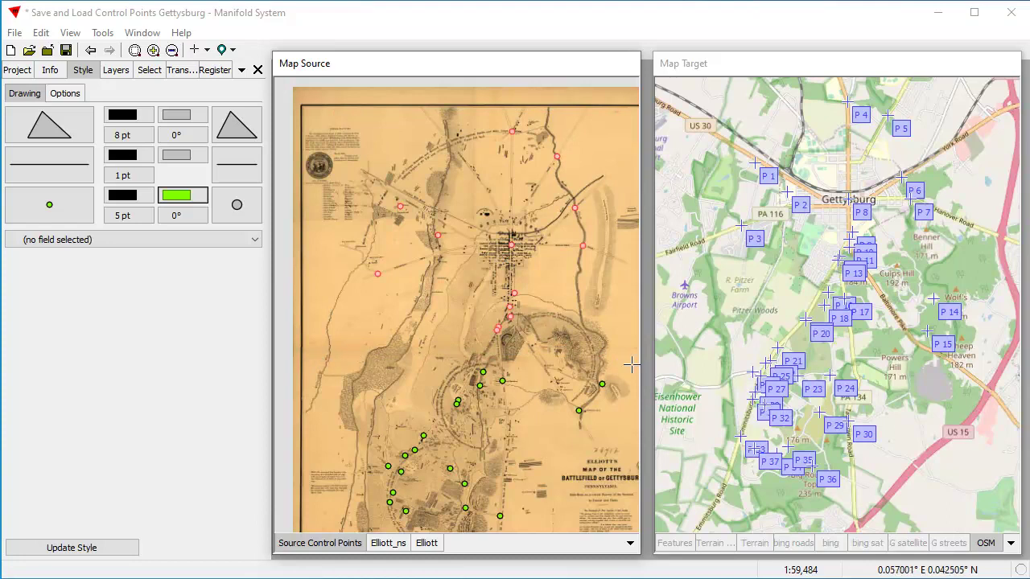
{"action": "left_click_drag", "start_coordinate": [602, 326], "coordinate": [558, 316]}
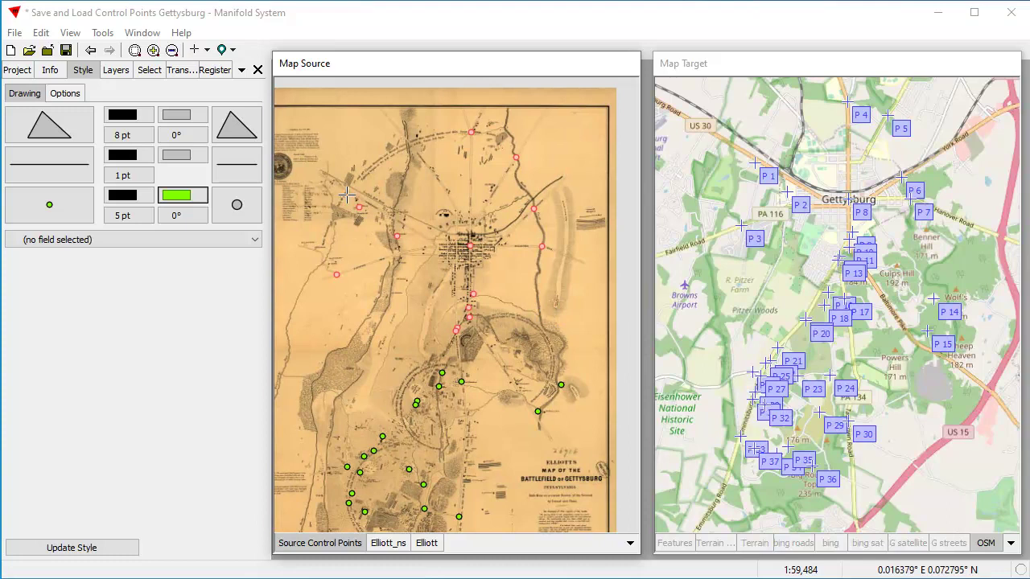
{"action": "left_click_drag", "start_coordinate": [345, 196], "coordinate": [375, 217]}
{"action": "left_click_drag", "start_coordinate": [407, 265], "coordinate": [515, 362]}
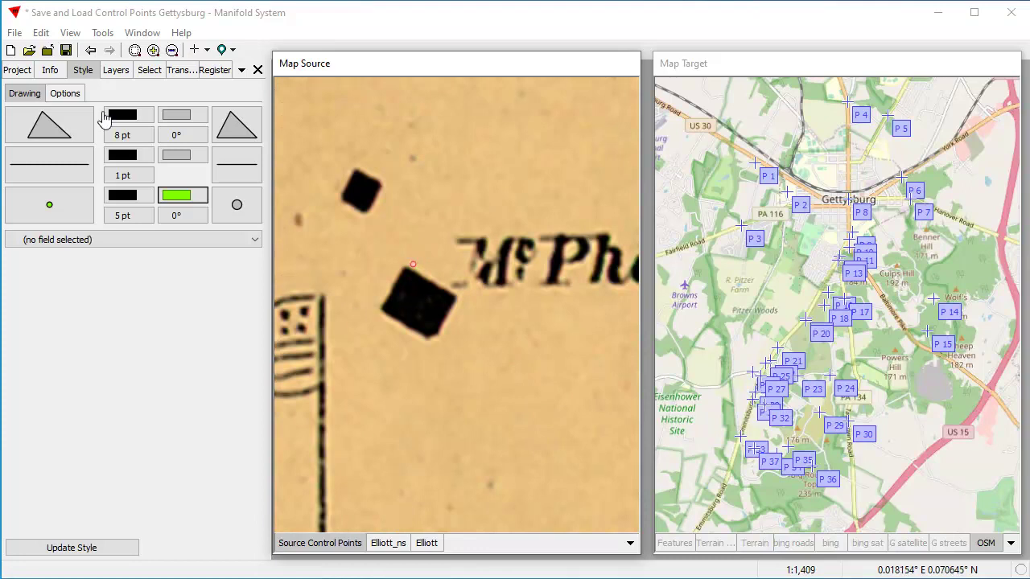
Set a Reshape shift of X 3, Y -18 meters on Source Control Points and preview it.
{"action": "left_click", "coordinate": [180, 72]}
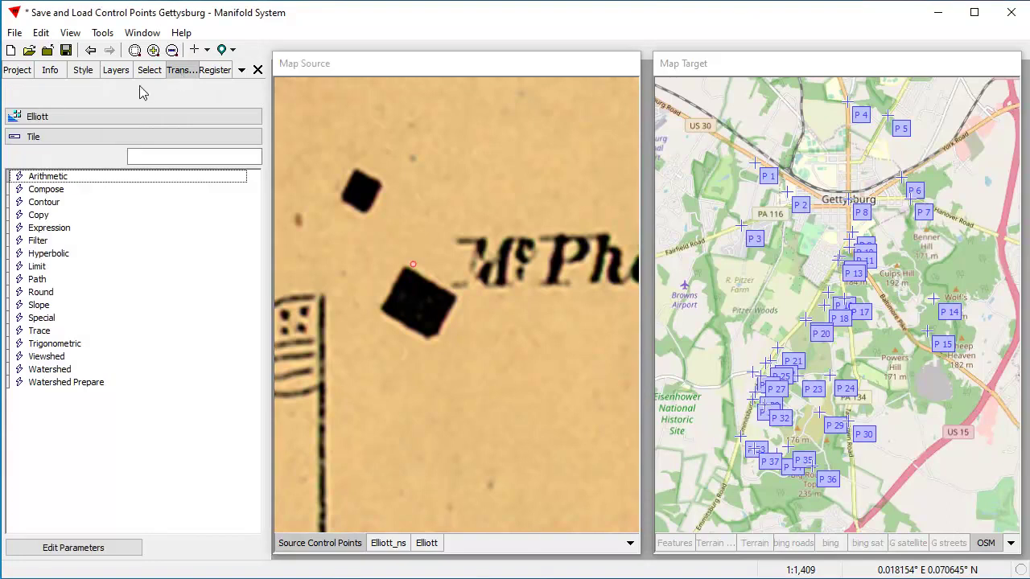
{"action": "left_click", "coordinate": [61, 118]}
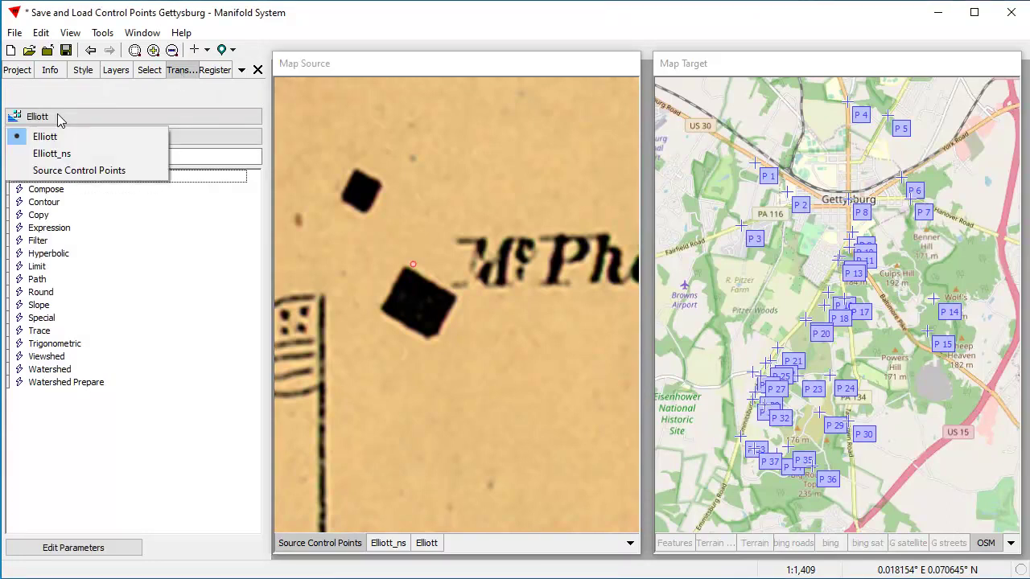
{"action": "left_click", "coordinate": [56, 172]}
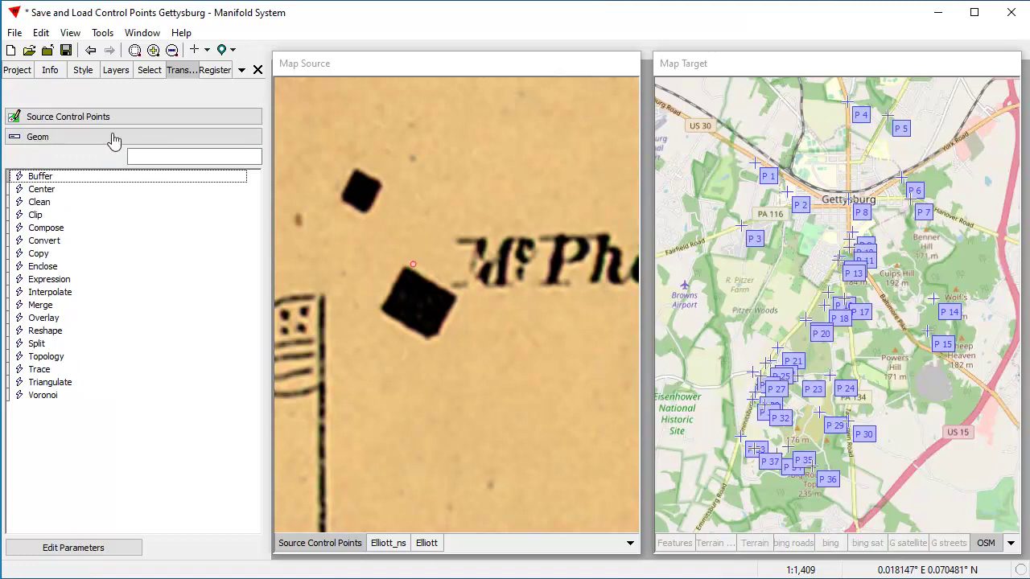
{"action": "double_click", "coordinate": [52, 336]}
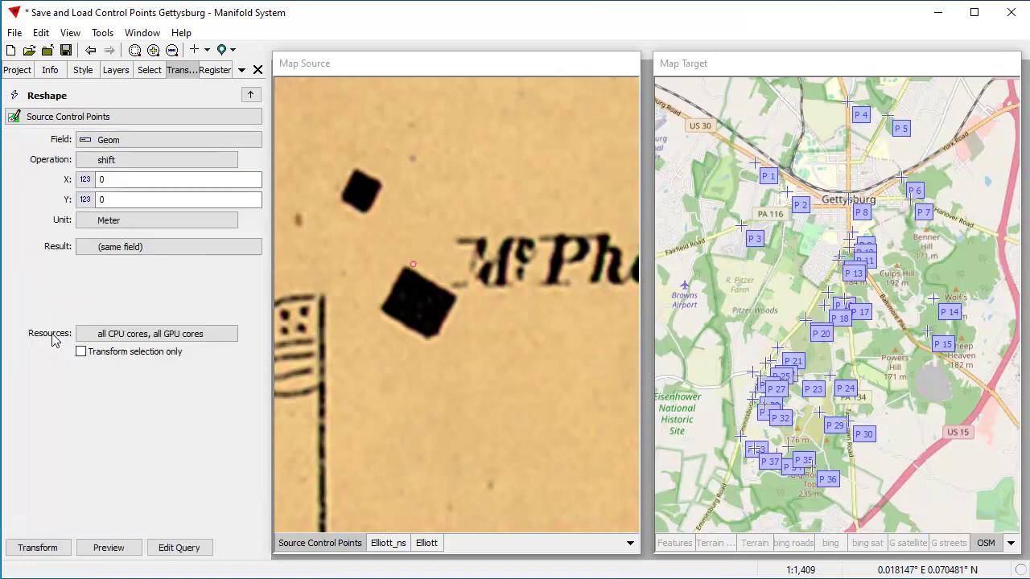
{"action": "double_click", "coordinate": [120, 178]}
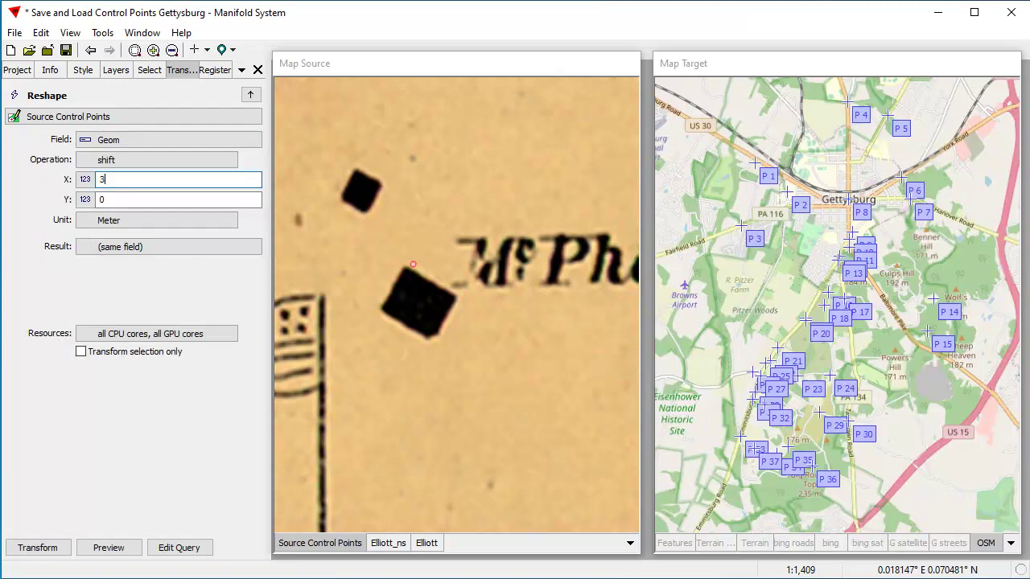
{"action": "double_click", "coordinate": [111, 199]}
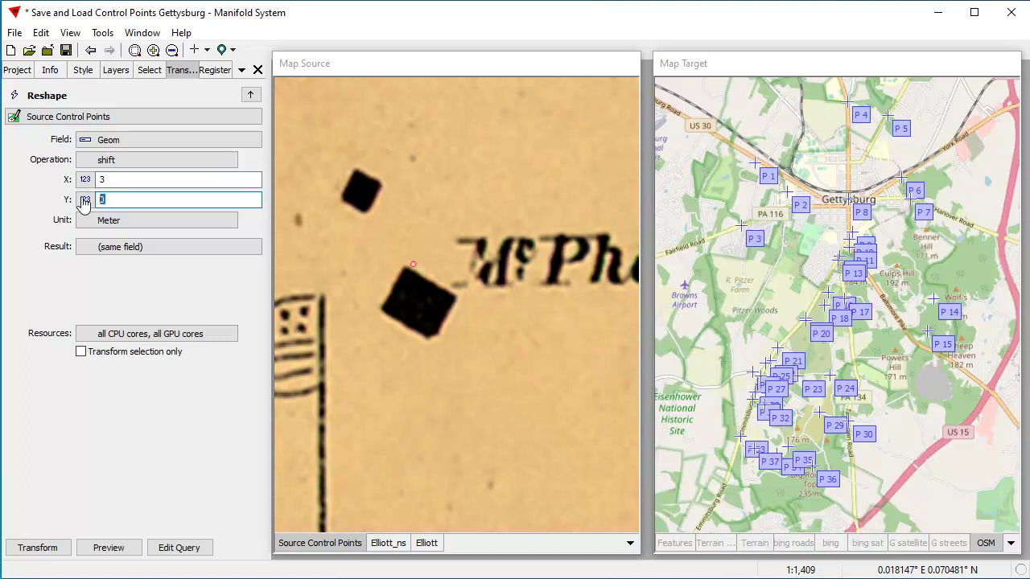
{"action": "type", "text": "-18"}
{"action": "left_click", "coordinate": [109, 551]}
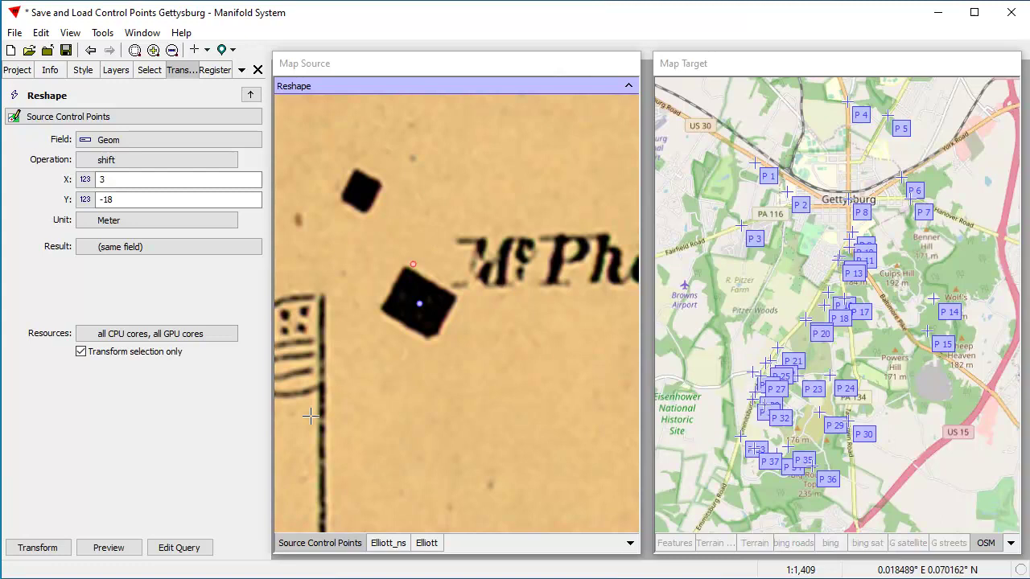
Run the Reshape shift of 3, -18 m on the selected control points, then deselect them.
{"action": "left_click", "coordinate": [38, 548]}
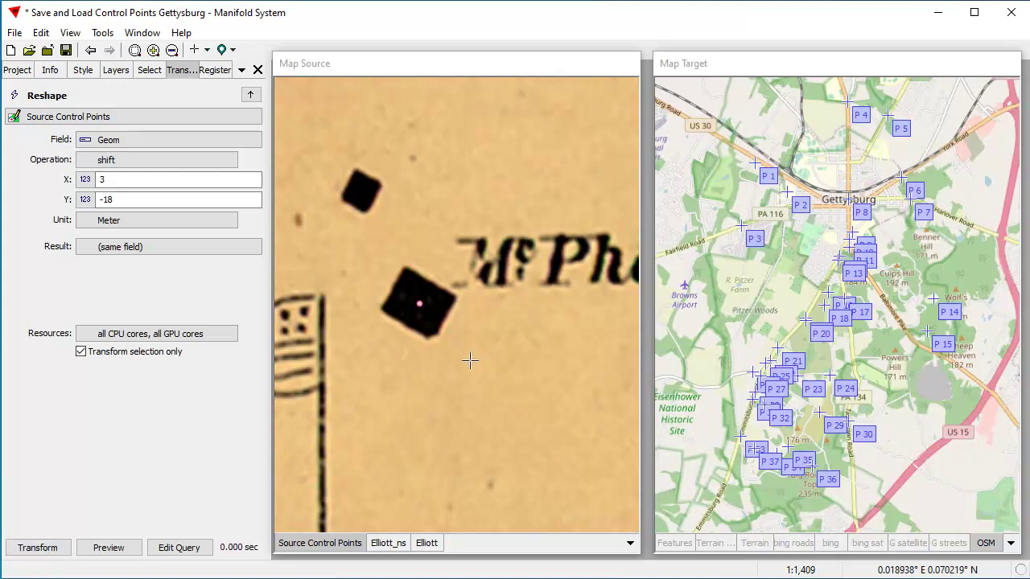
{"action": "double_click", "coordinate": [320, 544]}
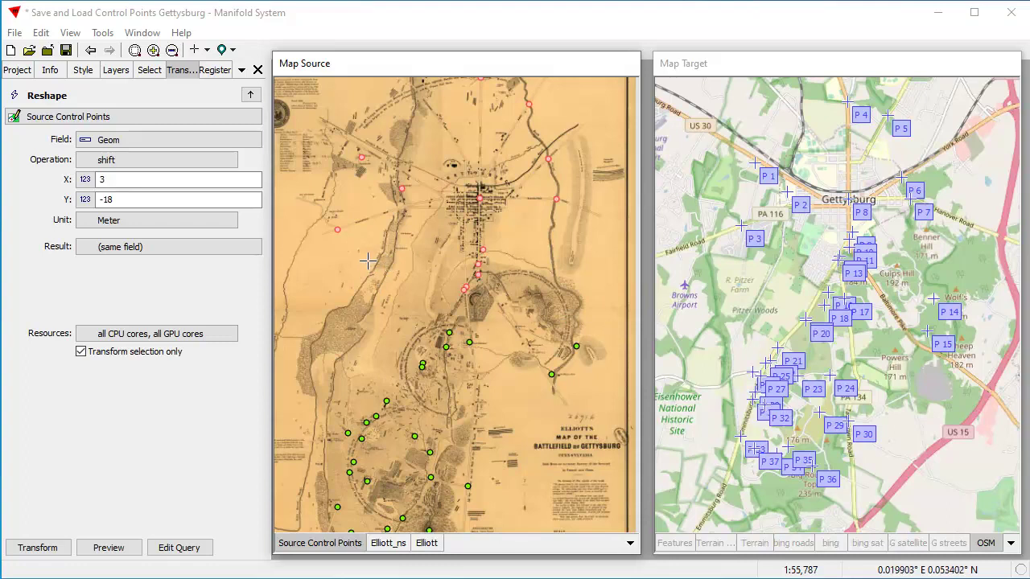
{"action": "left_click", "coordinate": [367, 260], "text": "ctrl"}
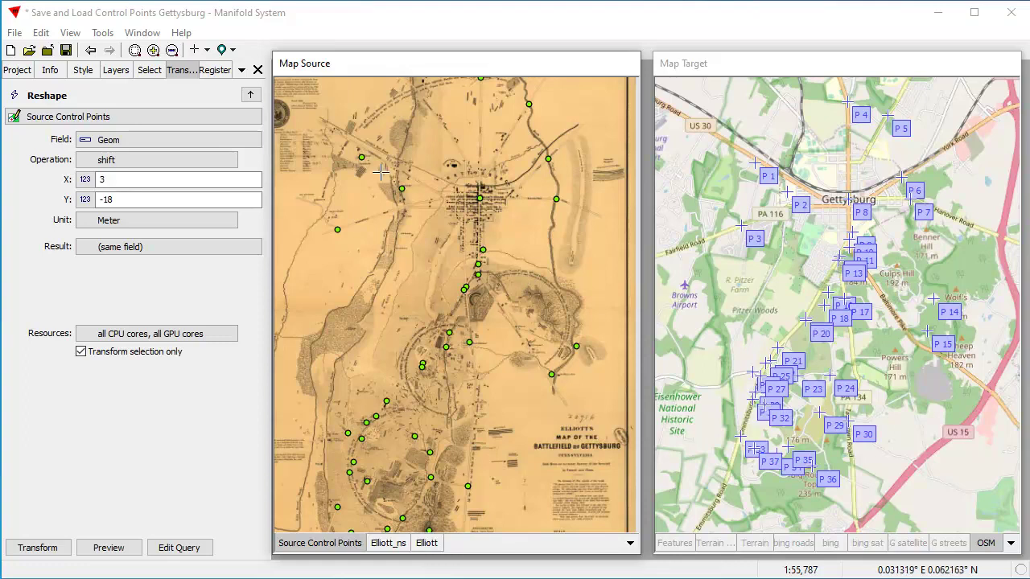
Reload the registration's control point list from the Source Control Points drawing.
{"action": "left_click", "coordinate": [215, 70]}
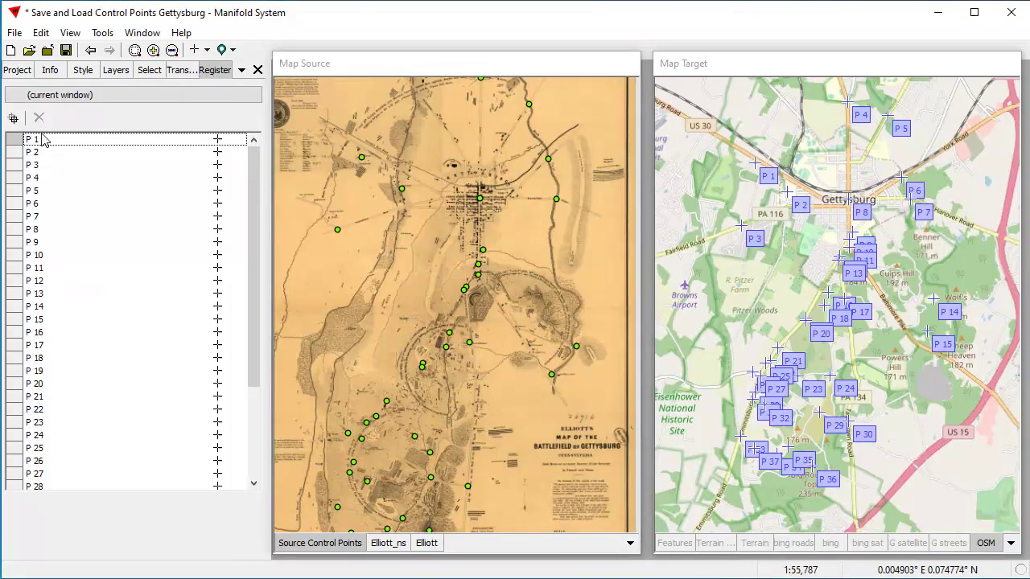
{"action": "left_click", "coordinate": [13, 118]}
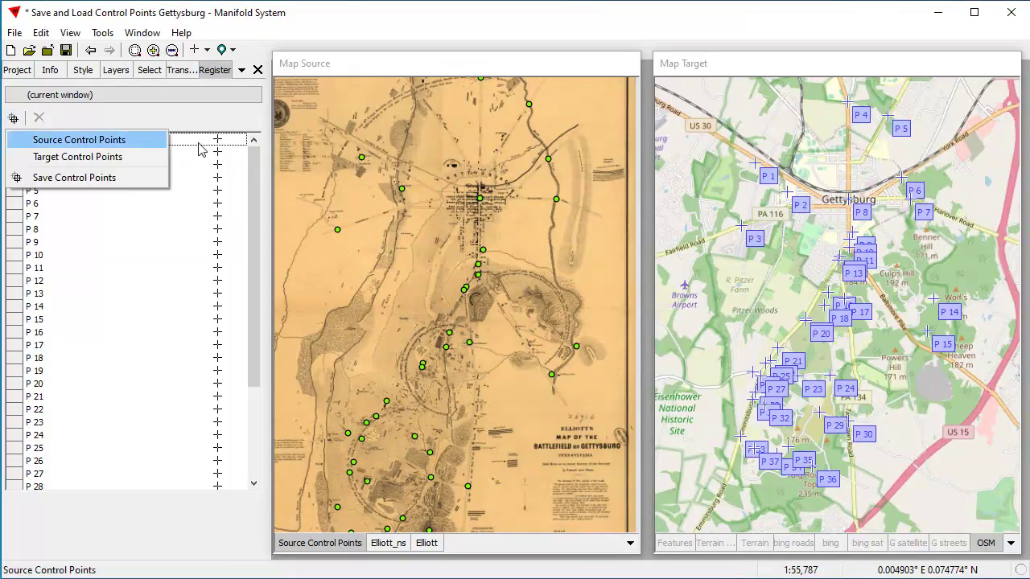
{"action": "left_click", "coordinate": [16, 70]}
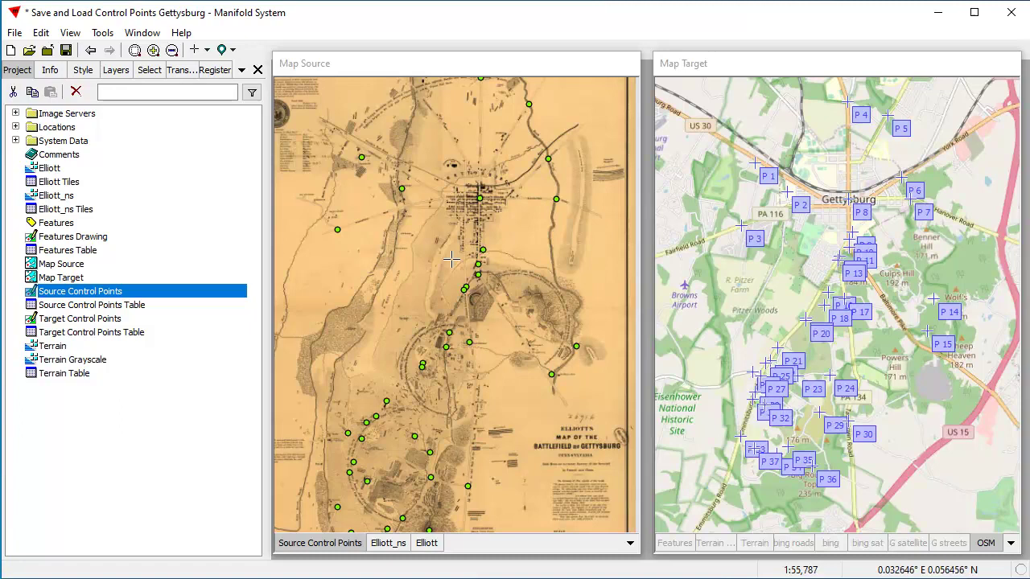
{"action": "left_click", "coordinate": [214, 72]}
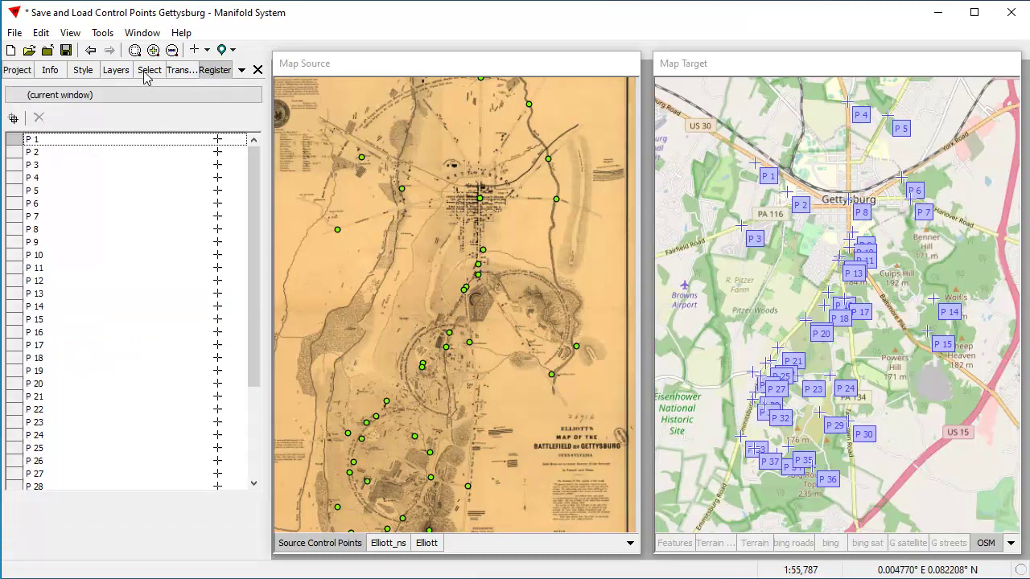
{"action": "left_click", "coordinate": [12, 119]}
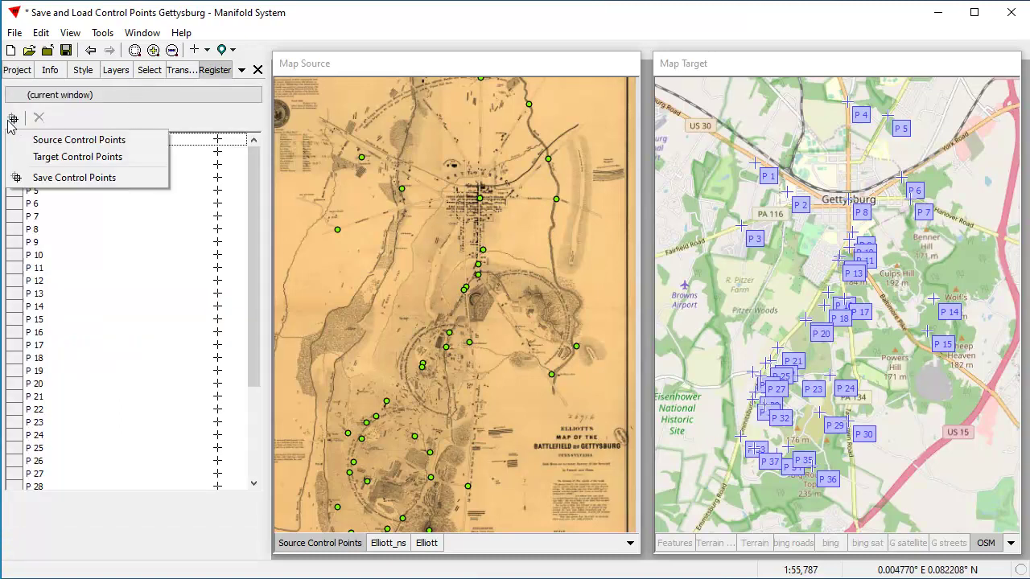
{"action": "left_click", "coordinate": [79, 141]}
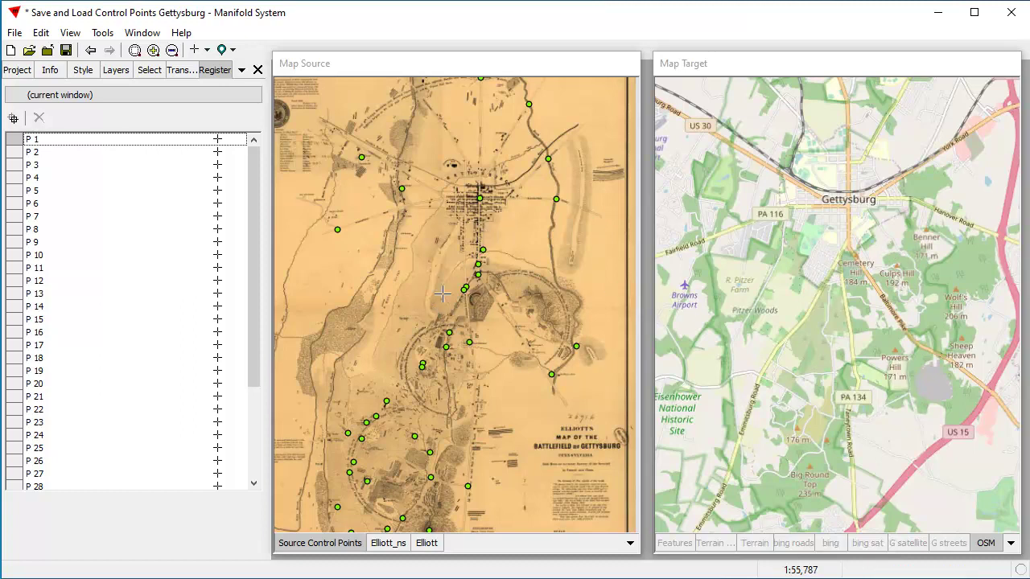
Remove the Source Control Points layer from Map Source and switch to Edit Control Points mode.
{"action": "right_click", "coordinate": [312, 544]}
{"action": "left_click", "coordinate": [351, 578]}
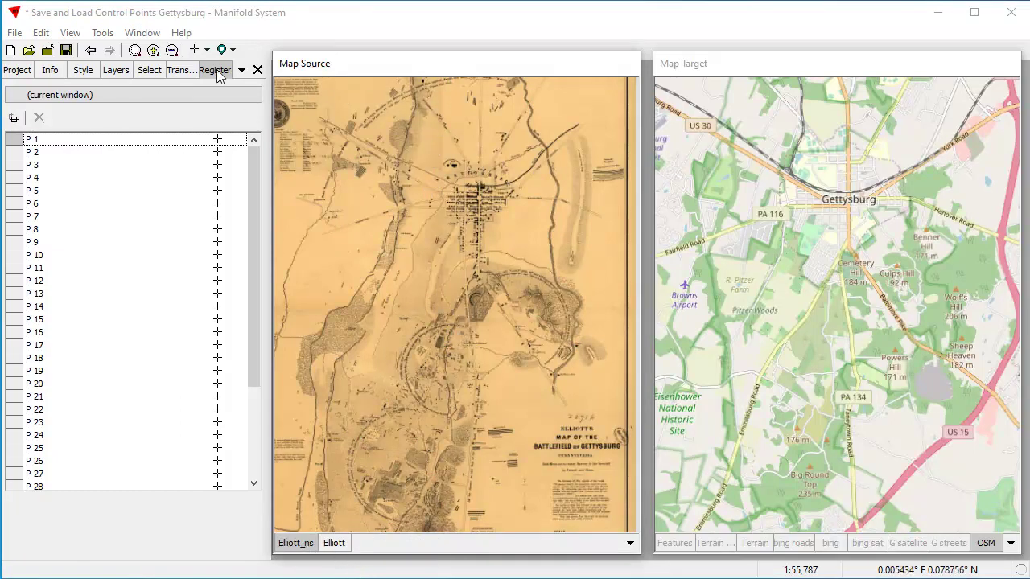
{"action": "left_click", "coordinate": [203, 50]}
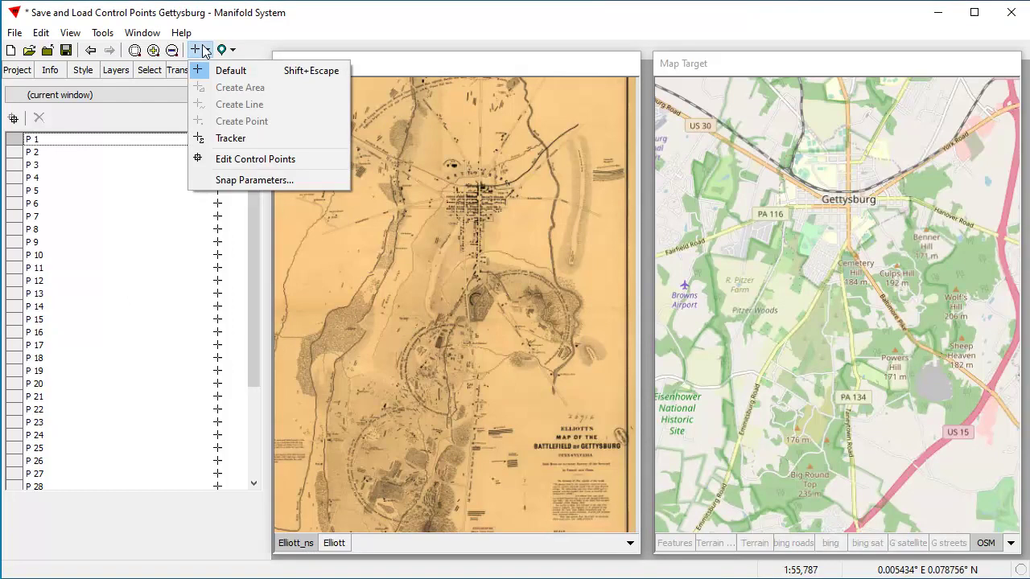
{"action": "left_click", "coordinate": [255, 157]}
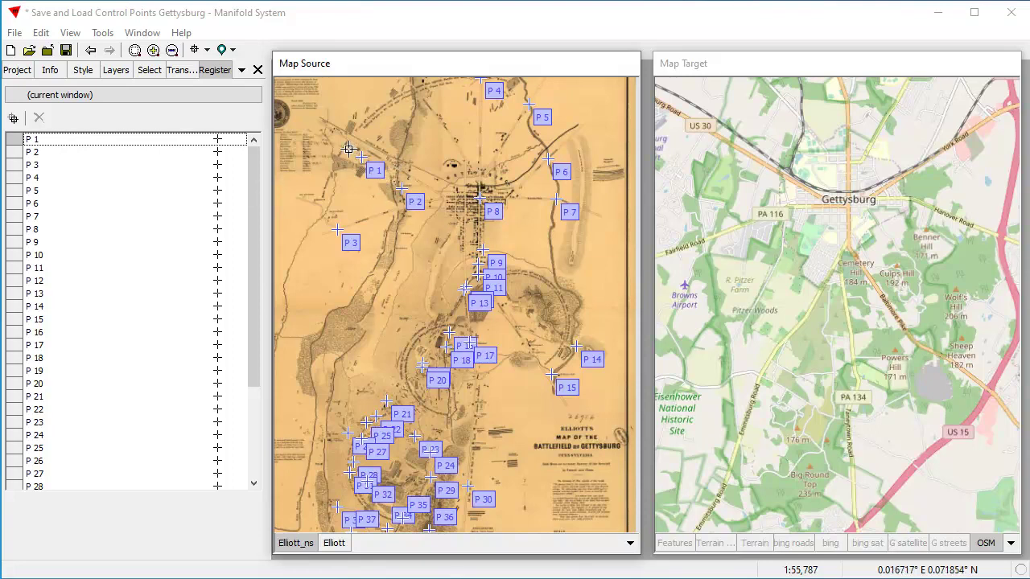
Zoom in on P 1 at the McPherson farm building, then return to the full map view.
{"action": "scroll", "coordinate": [370, 165], "scroll_direction": "up", "scroll_amount": 5}
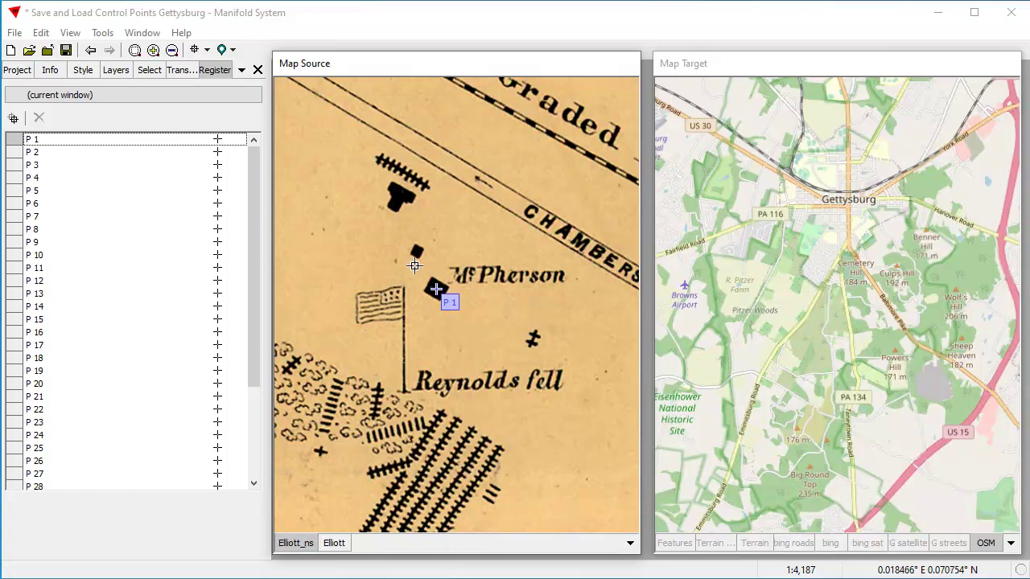
{"action": "scroll", "coordinate": [448, 292], "scroll_direction": "up", "scroll_amount": 3}
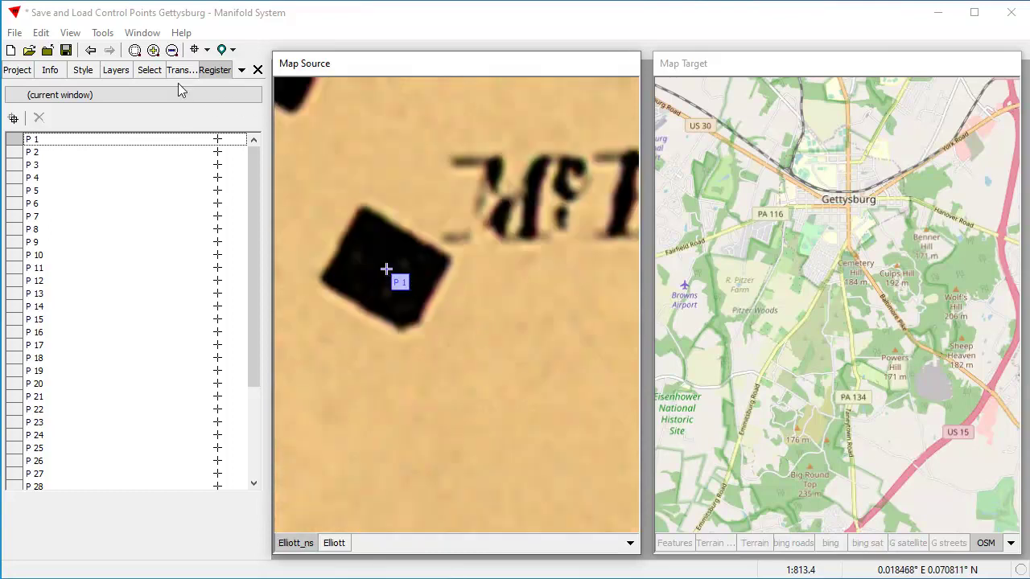
{"action": "left_click", "coordinate": [91, 49]}
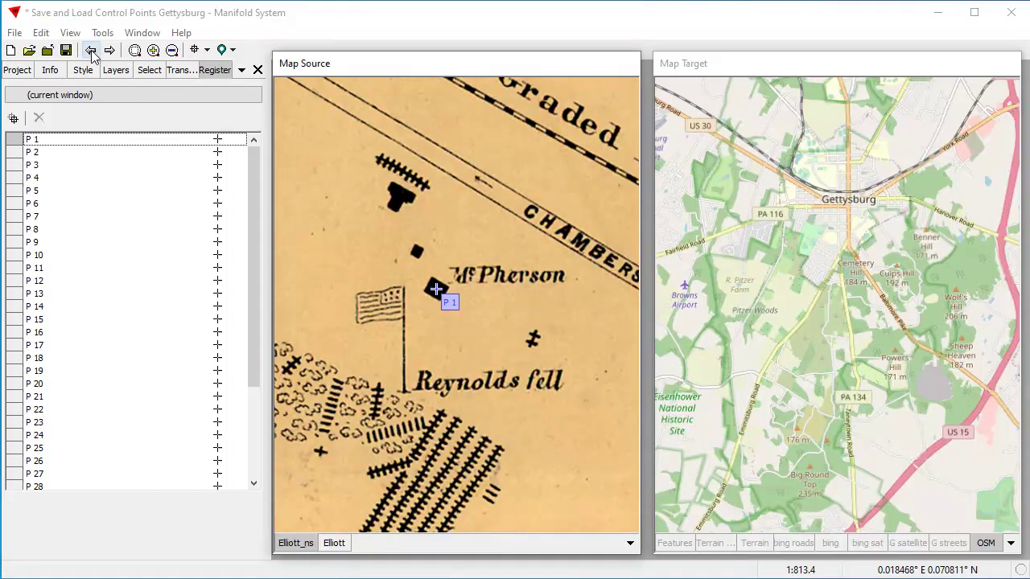
{"action": "left_click", "coordinate": [91, 50]}
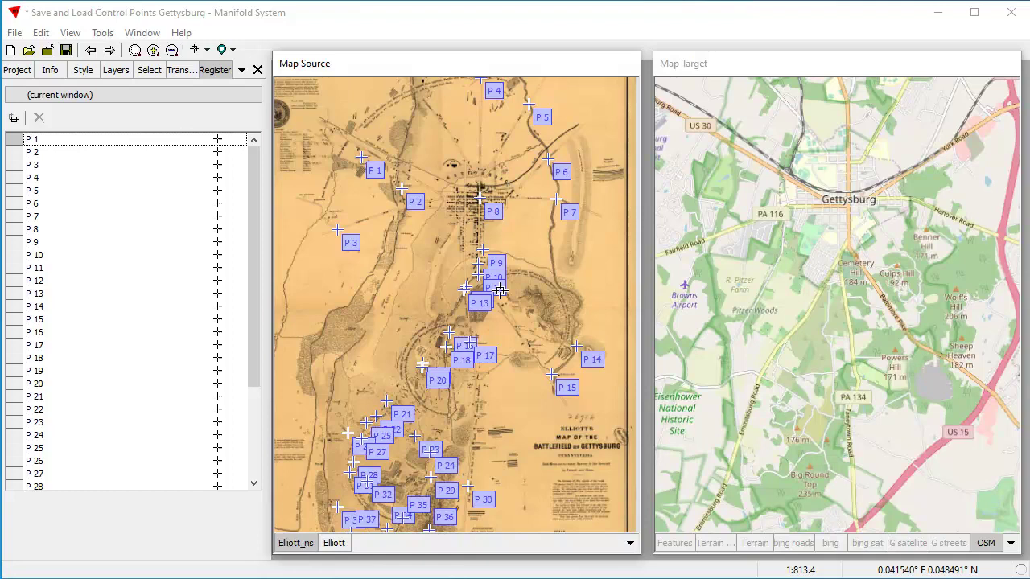
Load the Target Control Points into Map Target.
{"action": "left_click", "coordinate": [766, 74]}
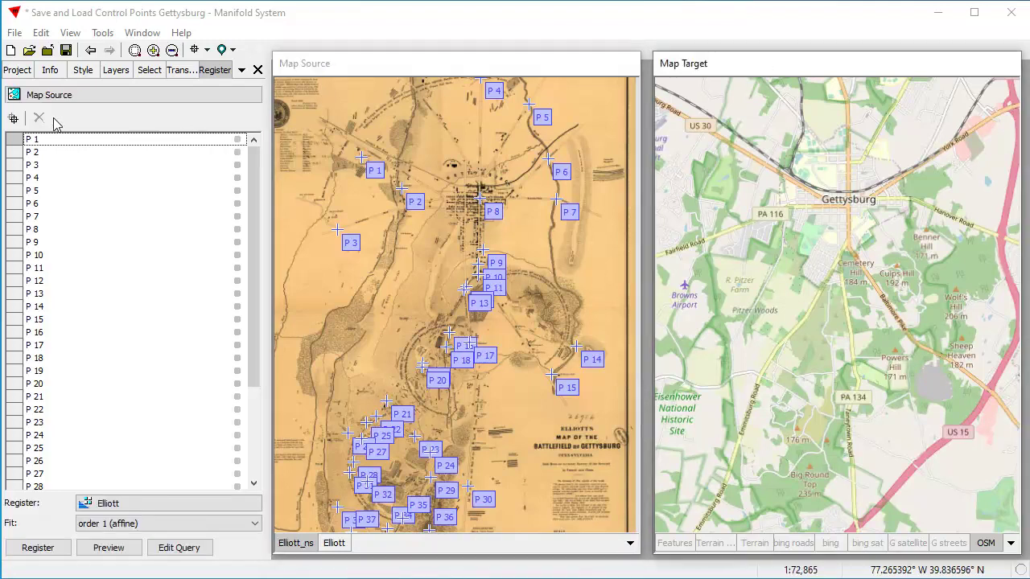
{"action": "left_click", "coordinate": [13, 118]}
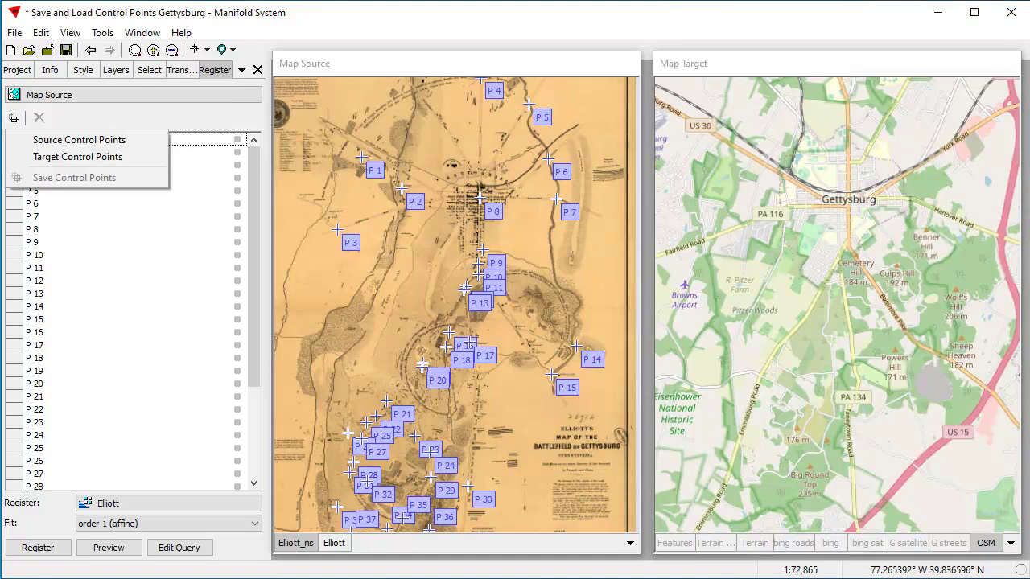
{"action": "left_click", "coordinate": [92, 158]}
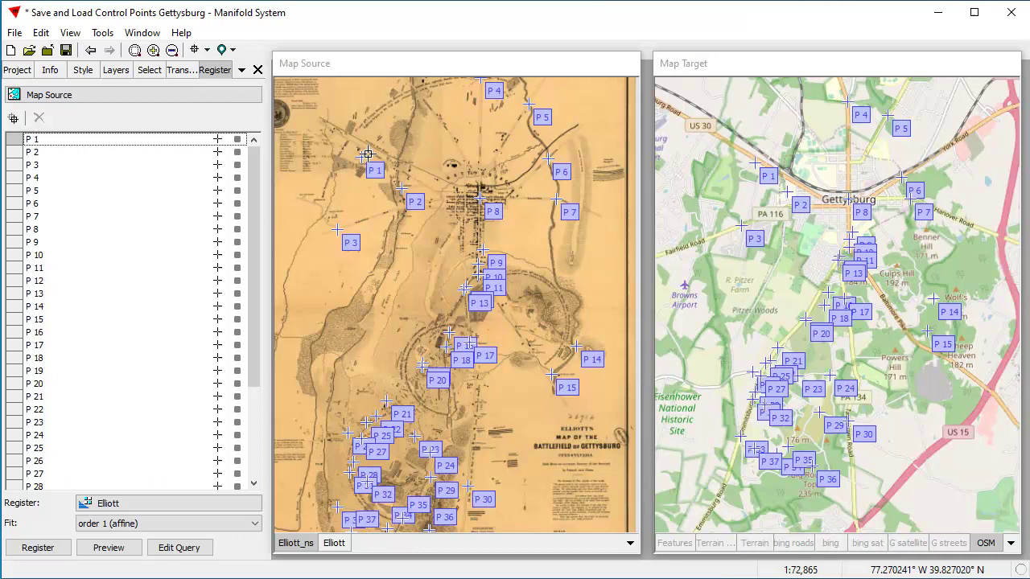
Set the registration fit method to thin-plate spline.
{"action": "left_click", "coordinate": [771, 72]}
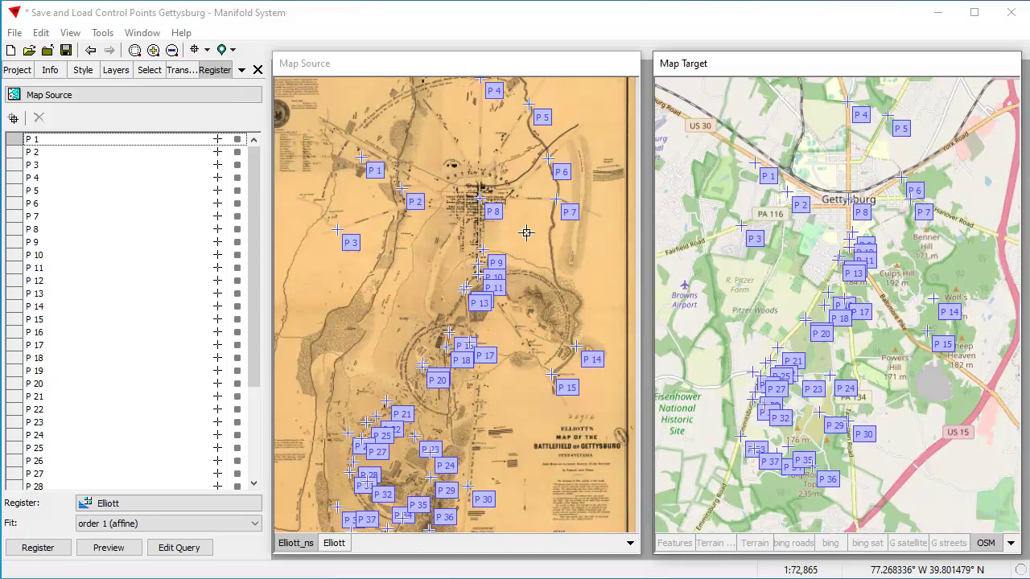
{"action": "left_click", "coordinate": [256, 527]}
{"action": "left_click", "coordinate": [161, 578]}
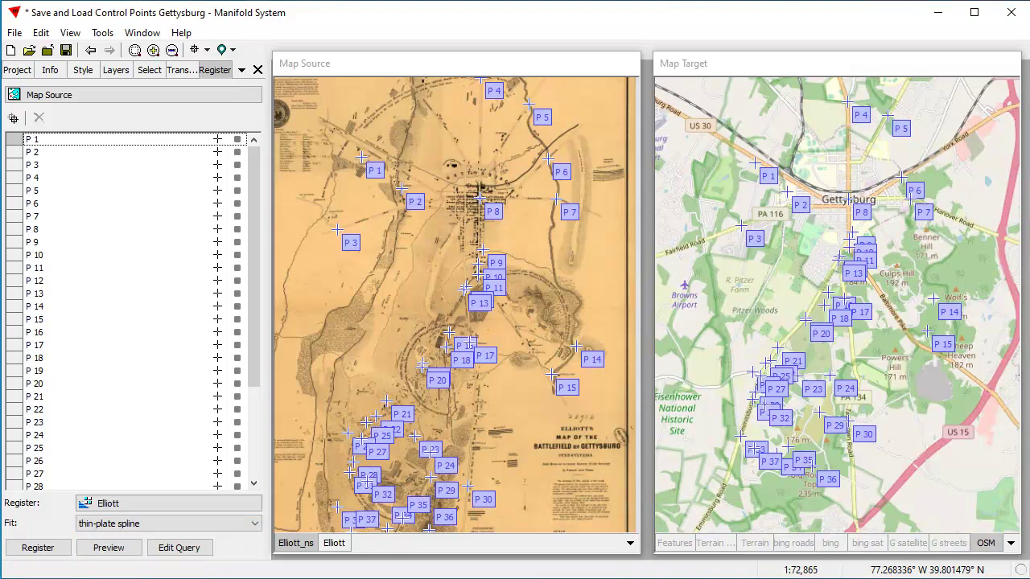
Open Task Manager's CPU performance graphs, move the window left, and return to Manifold.
{"action": "right_click", "coordinate": [788, 578]}
{"action": "left_click", "coordinate": [853, 578]}
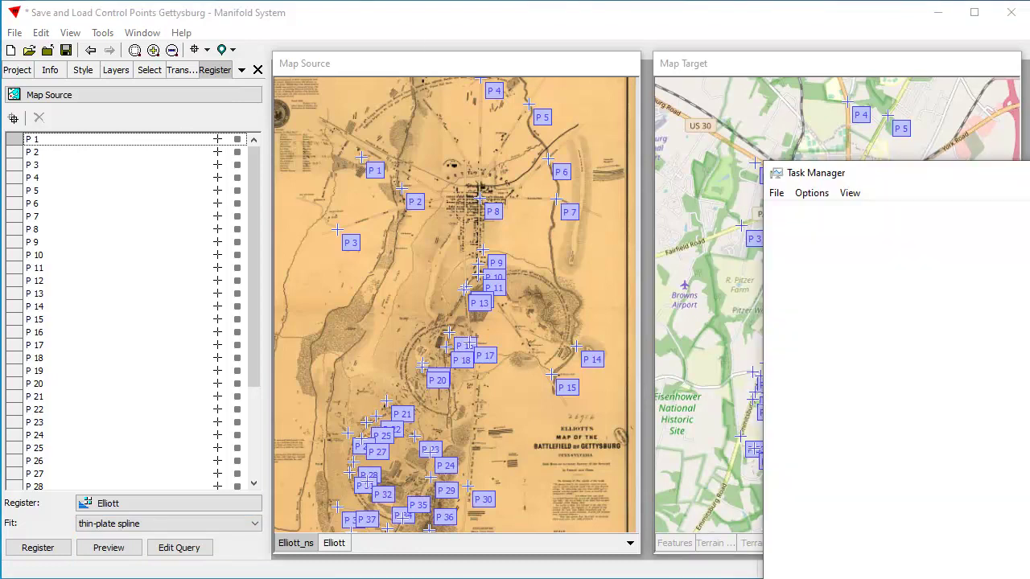
{"action": "left_click", "coordinate": [849, 215]}
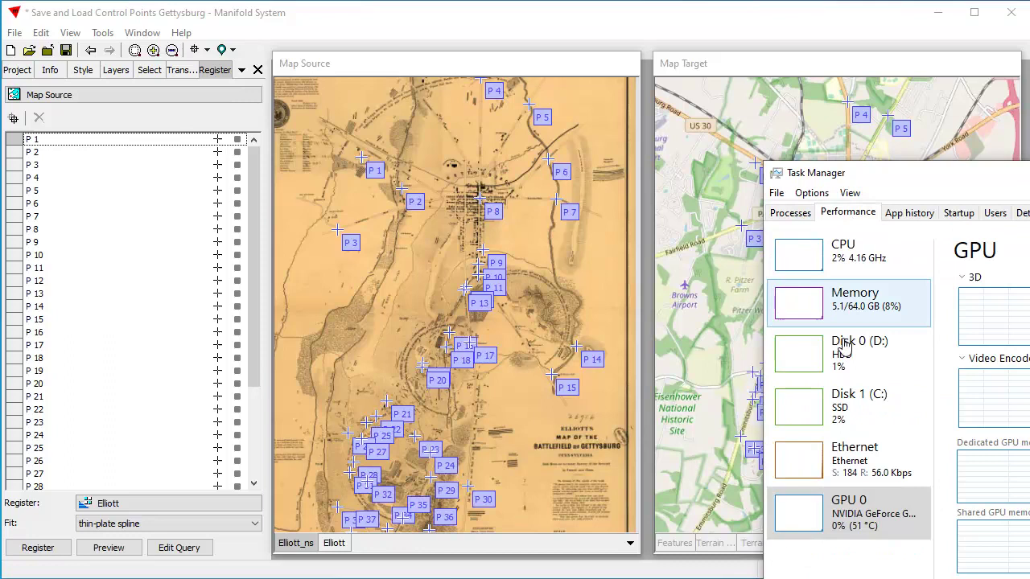
{"action": "left_click", "coordinate": [812, 256]}
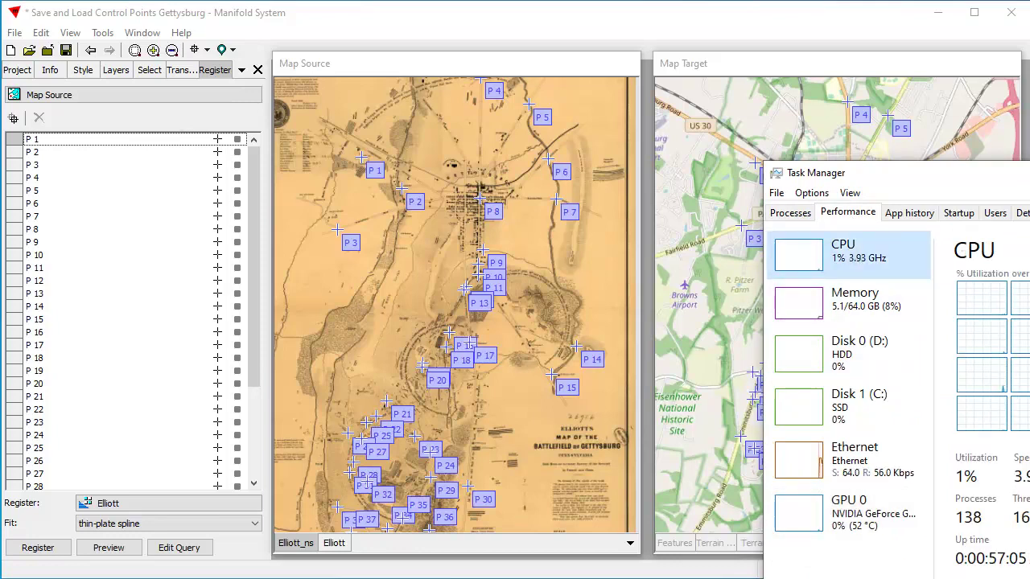
{"action": "left_click_drag", "start_coordinate": [885, 172], "coordinate": [895, 82]}
{"action": "left_click_drag", "start_coordinate": [1029, 91], "coordinate": [100, 50]}
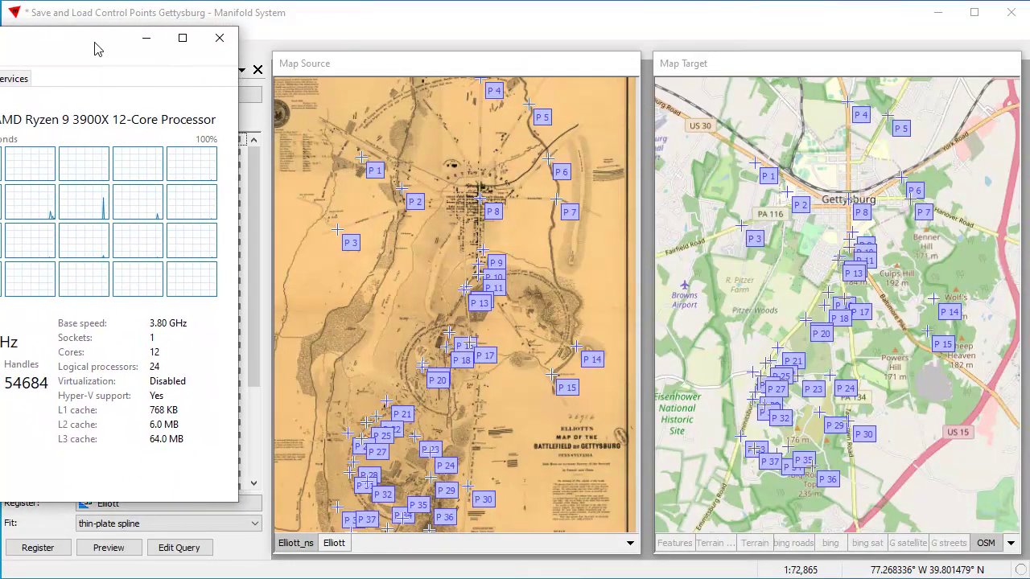
{"action": "left_click", "coordinate": [582, 67]}
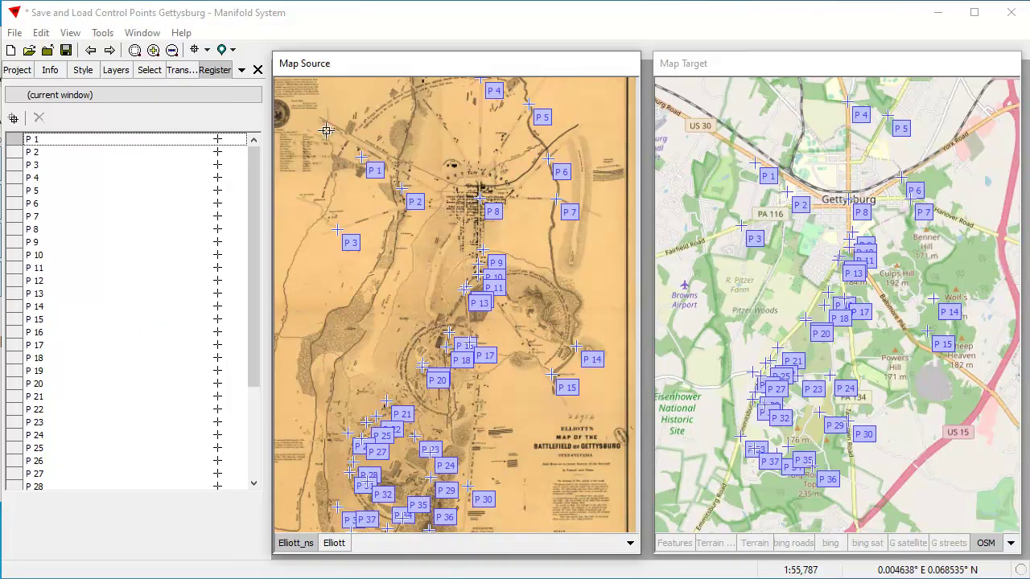
Choose Elliott_ns as the image to register onto the target map.
{"action": "left_click", "coordinate": [764, 78]}
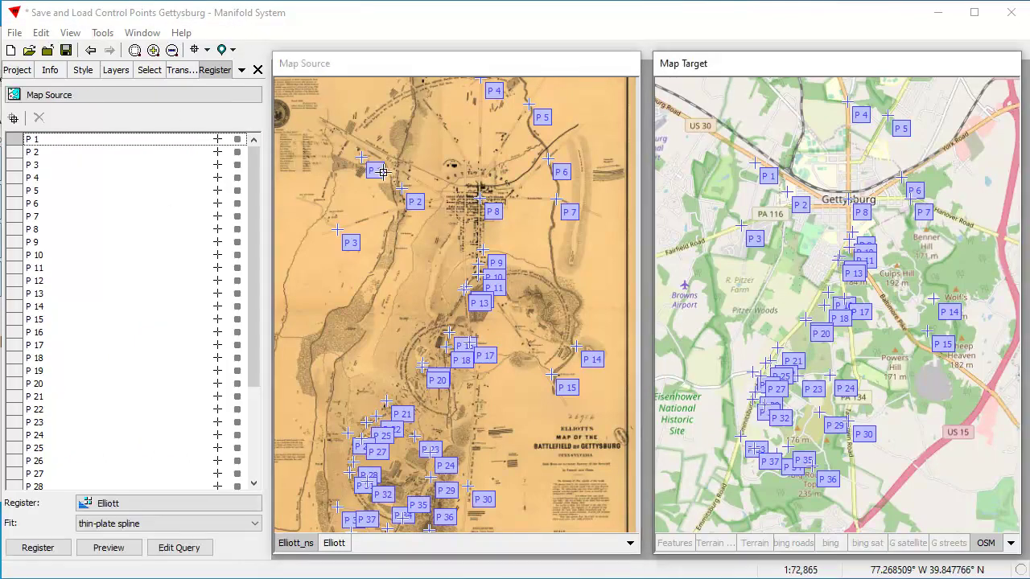
{"action": "left_click", "coordinate": [127, 504]}
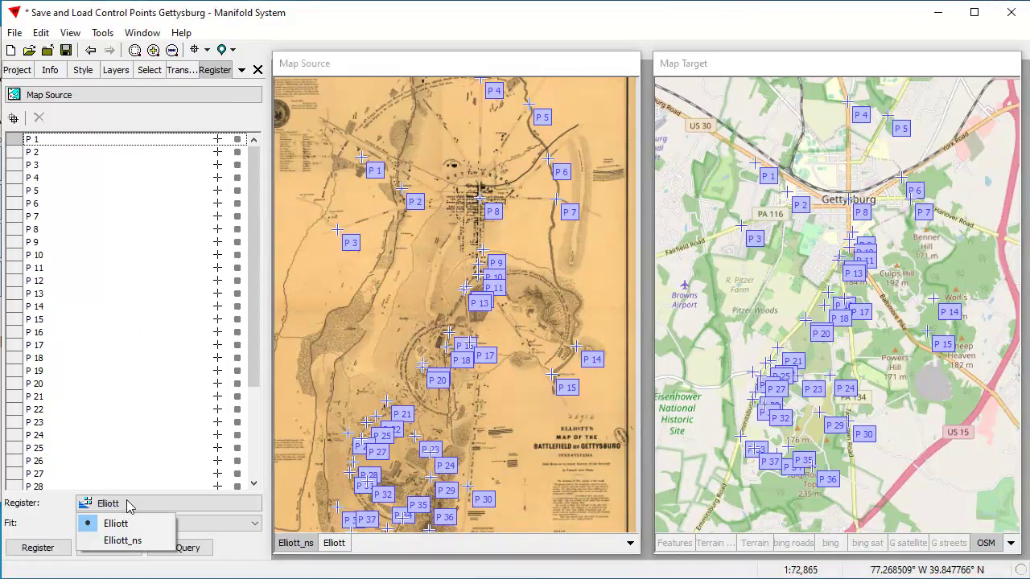
{"action": "left_click", "coordinate": [123, 541]}
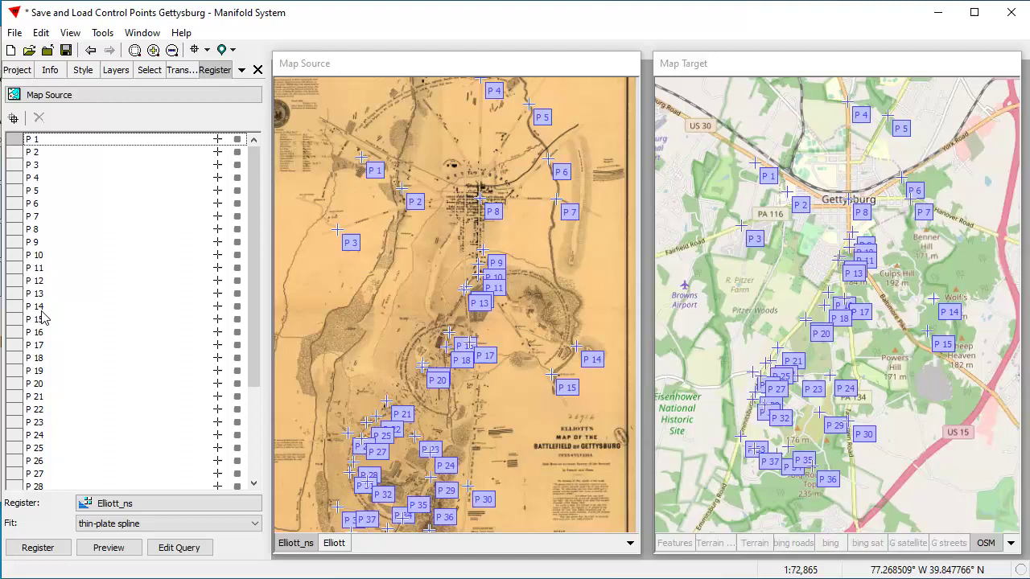
Run the thin-plate spline registration while watching CPU load in Task Manager.
{"action": "left_click", "coordinate": [38, 548]}
{"action": "key", "text": "ctrl+shift+Escape"}
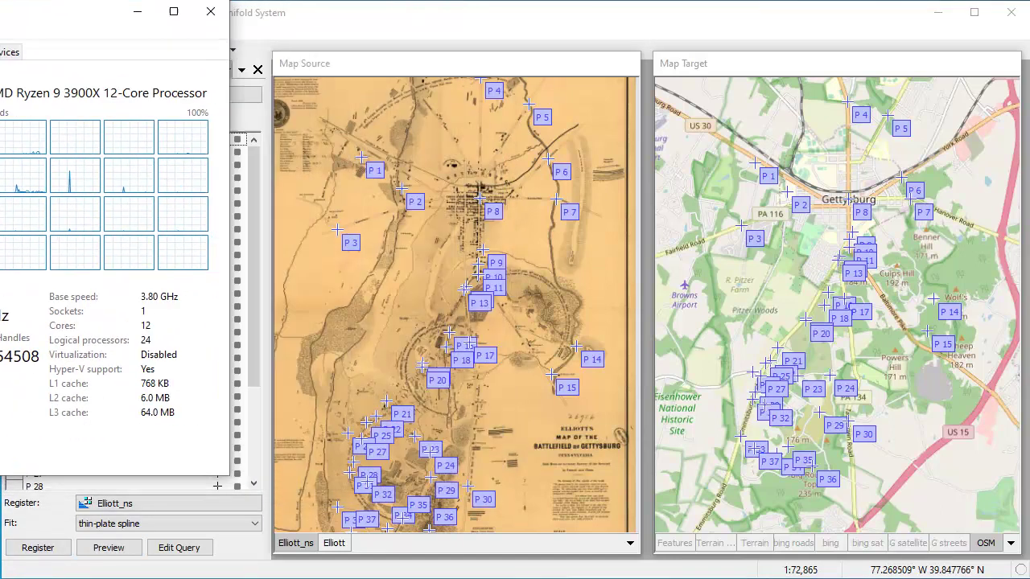
{"action": "left_click_drag", "start_coordinate": [80, 12], "coordinate": [982, 62]}
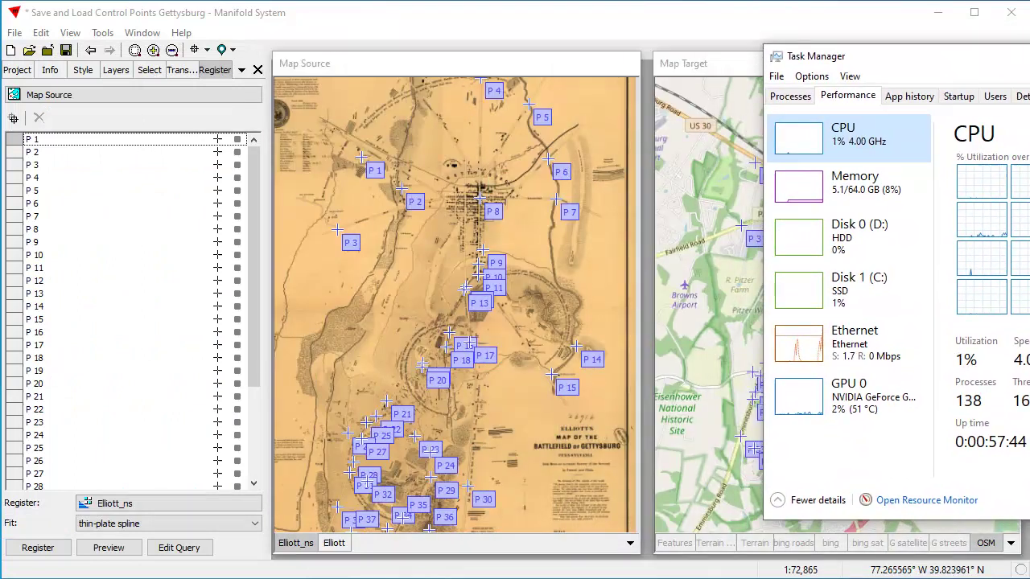
{"action": "left_click", "coordinate": [37, 548]}
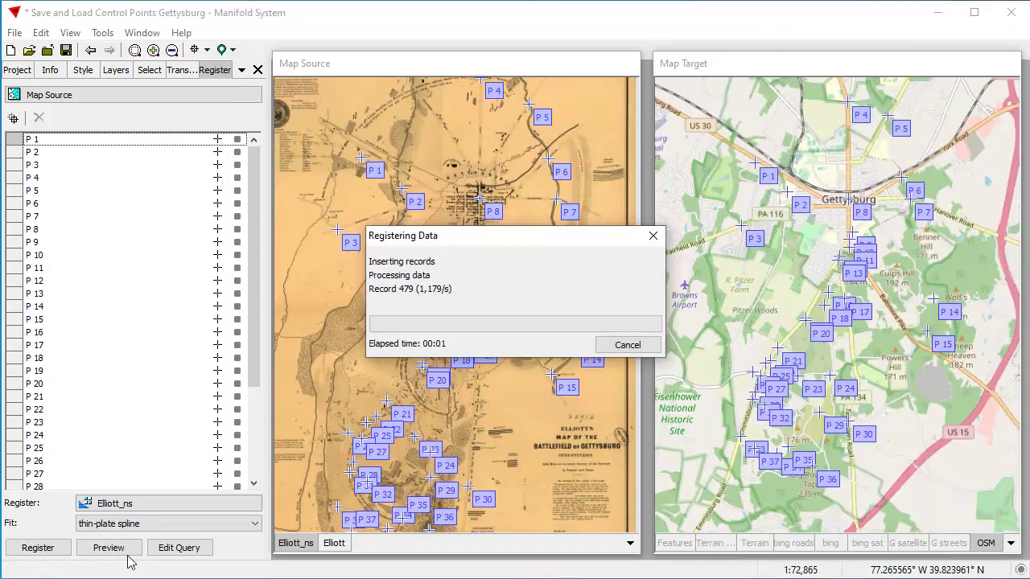
{"action": "key", "text": "alt+Tab"}
{"action": "left_click_drag", "start_coordinate": [740, 56], "coordinate": [175, 62]}
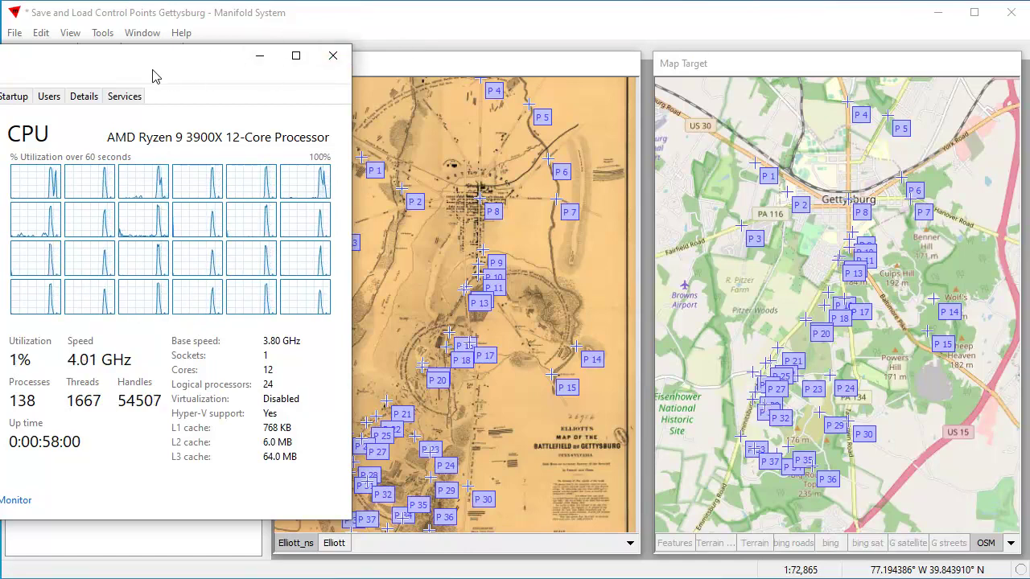
{"action": "left_click", "coordinate": [385, 31]}
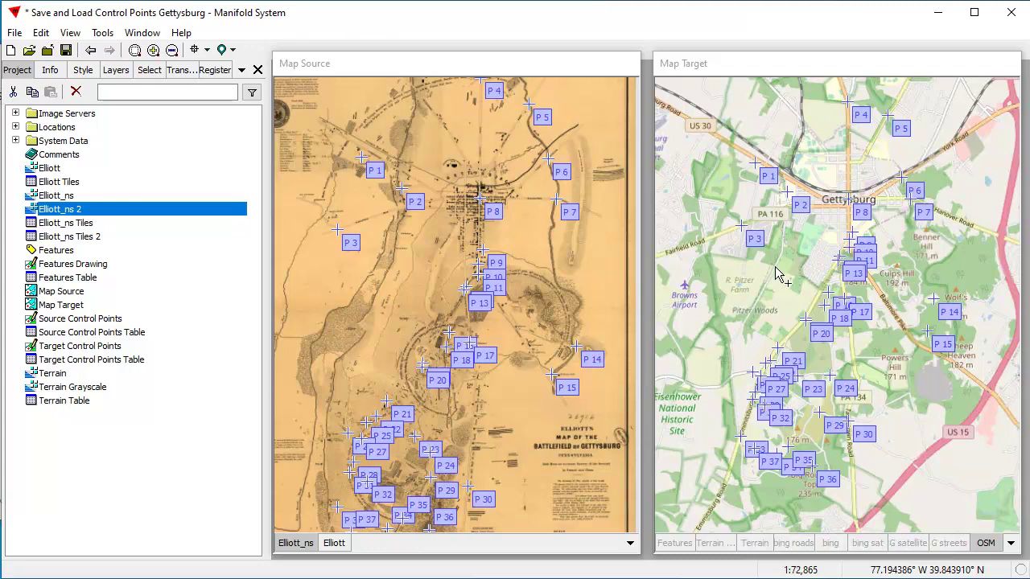
Add Elliott_ns 2 to Map Target and restyle it with channel order Channel 0, 1, 2.
{"action": "left_click_drag", "start_coordinate": [779, 273], "coordinate": [779, 274]}
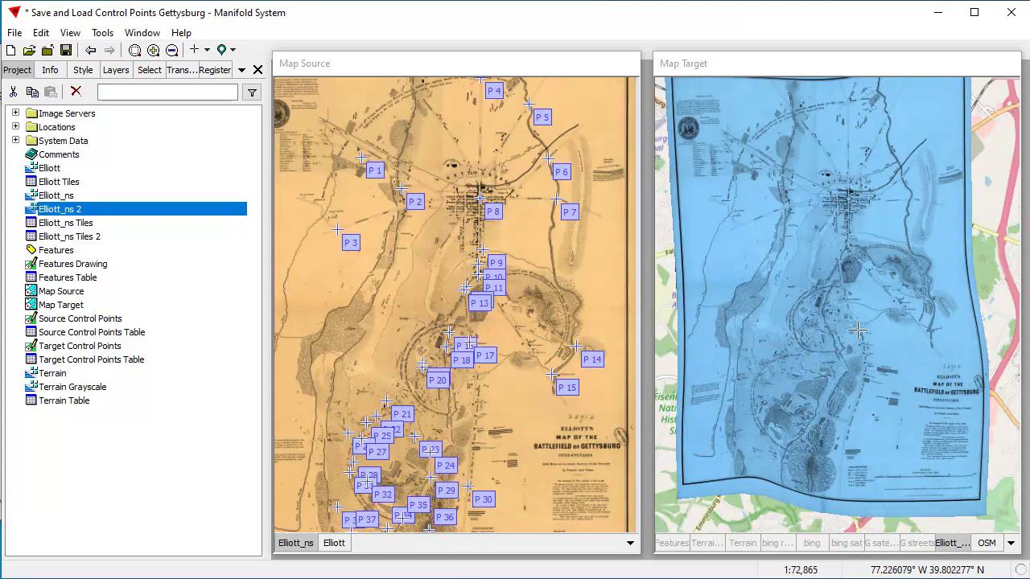
{"action": "left_click", "coordinate": [83, 70]}
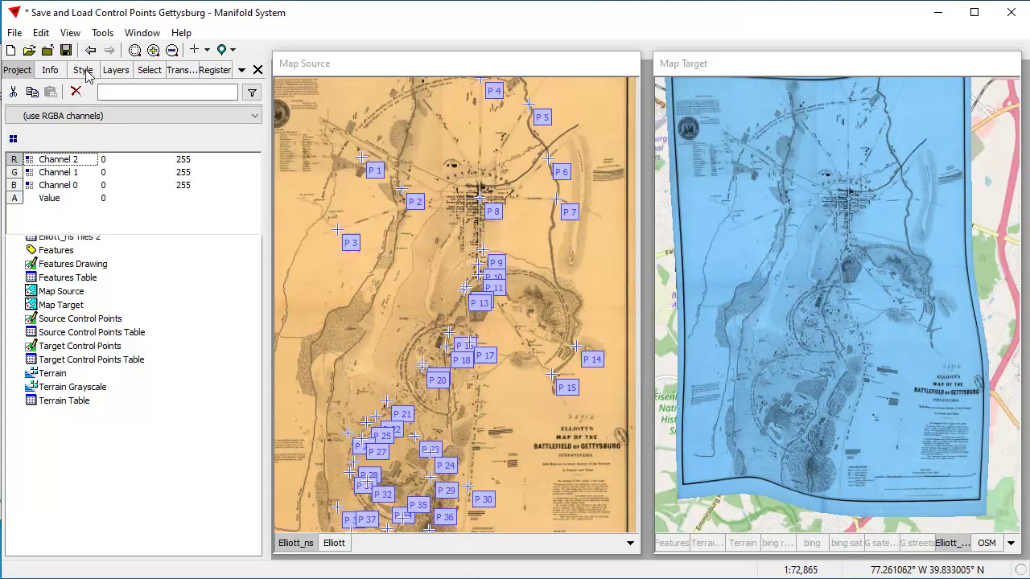
{"action": "left_click", "coordinate": [15, 139]}
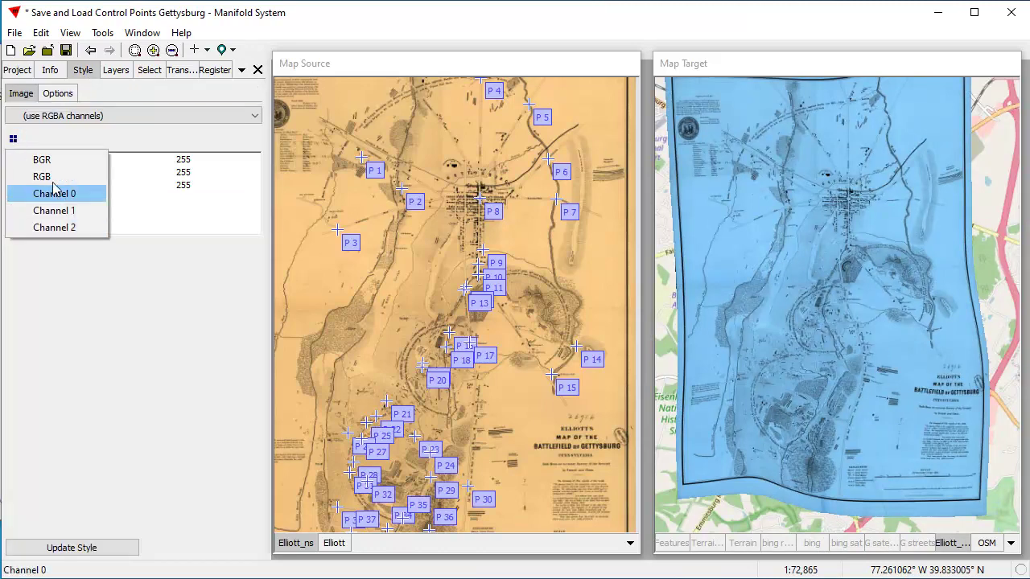
{"action": "left_click", "coordinate": [28, 193]}
{"action": "left_click", "coordinate": [80, 550]}
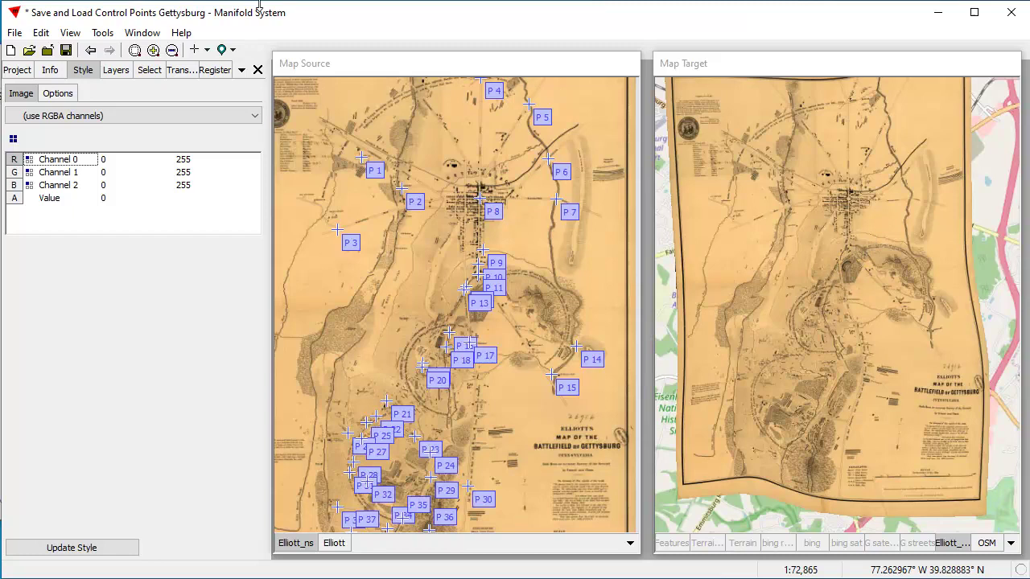
{"action": "left_click", "coordinate": [116, 71]}
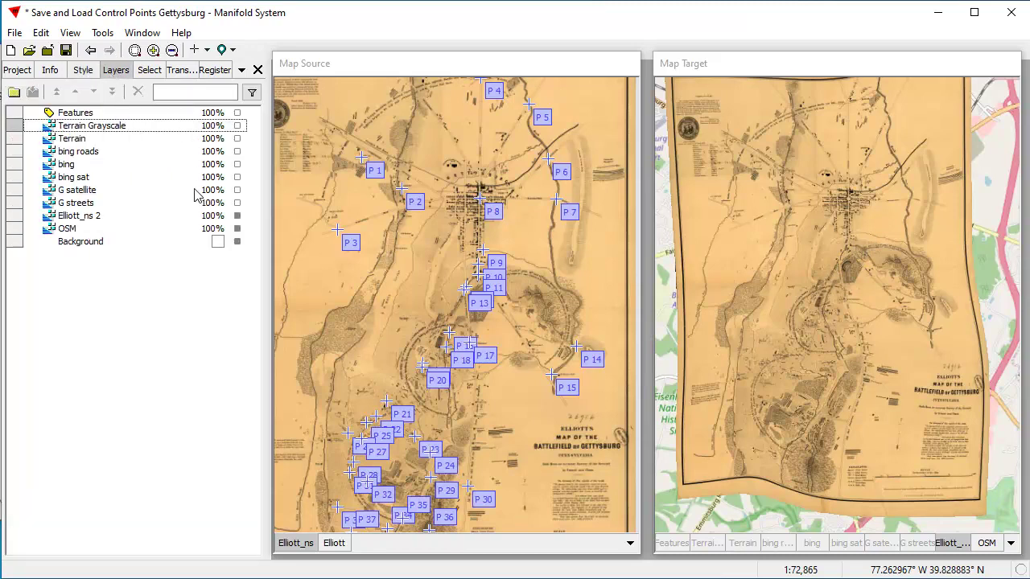
Move Elliott_ns 2 to second in layer order, set opacity 50, and zoom to Round Top.
{"action": "left_click", "coordinate": [956, 546]}
{"action": "left_click_drag", "start_coordinate": [956, 546], "coordinate": [699, 544]}
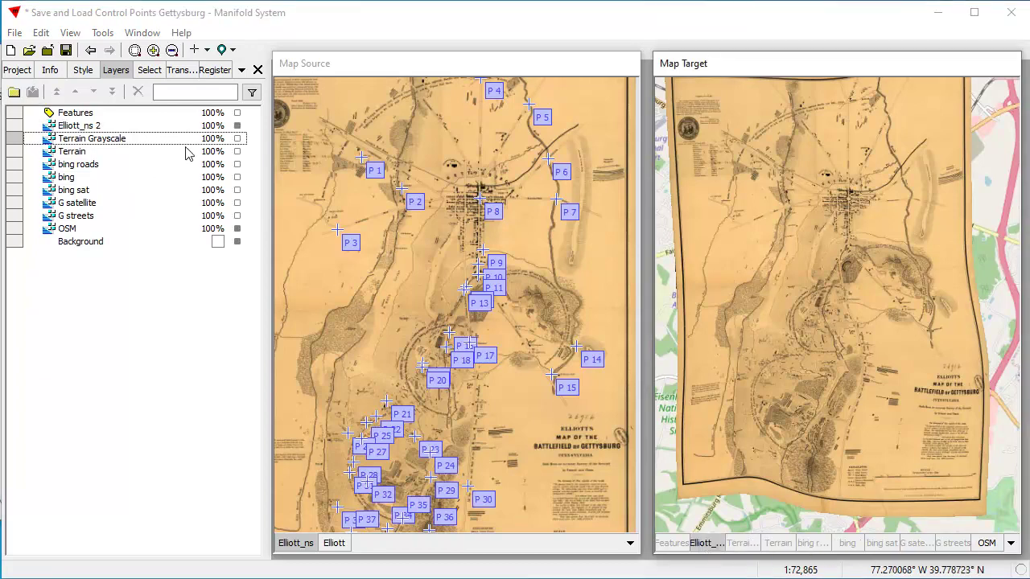
{"action": "left_click", "coordinate": [212, 127]}
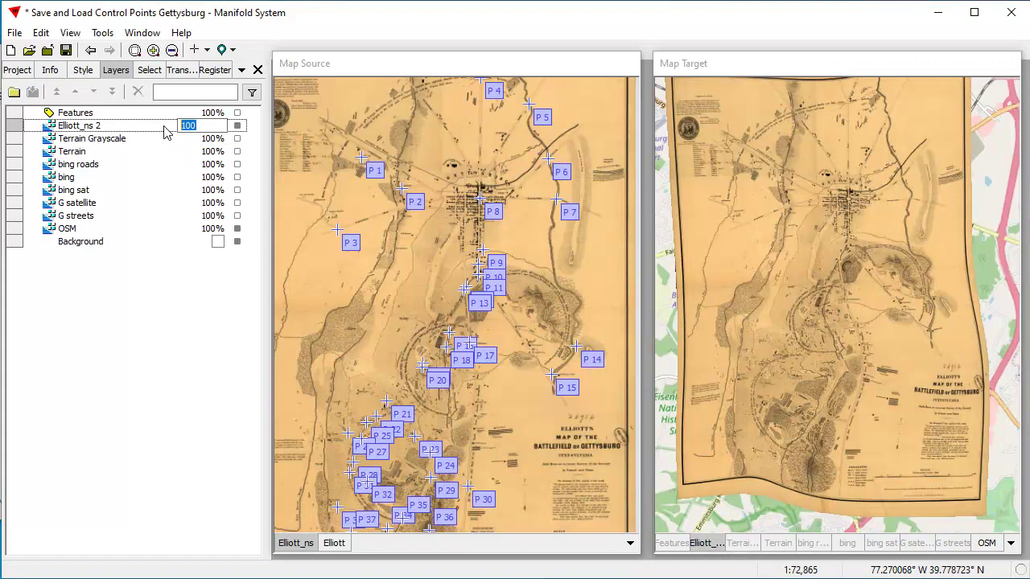
{"action": "type", "text": "50"}
{"action": "key", "text": "Return"}
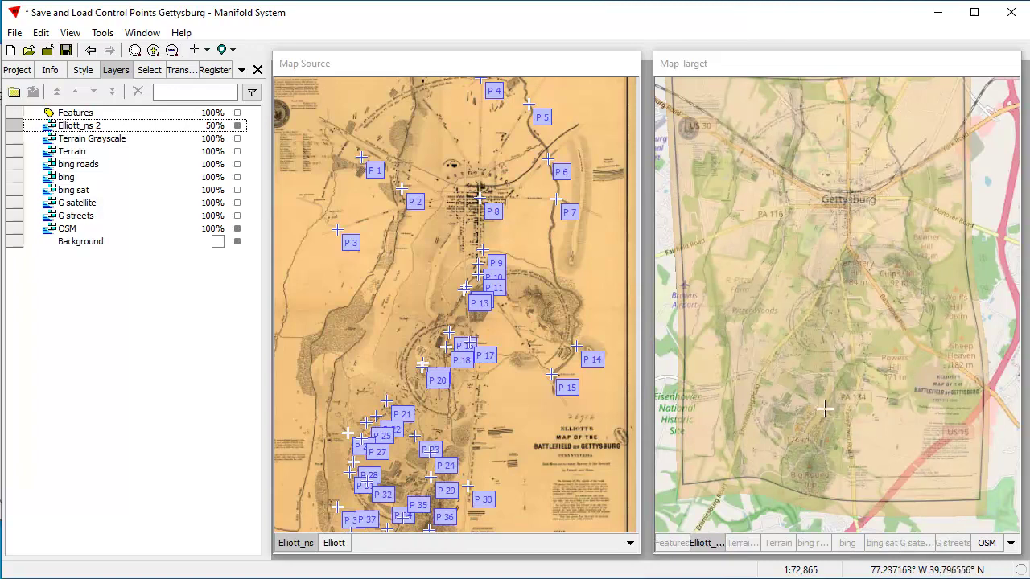
{"action": "left_click_drag", "start_coordinate": [733, 351], "coordinate": [876, 489]}
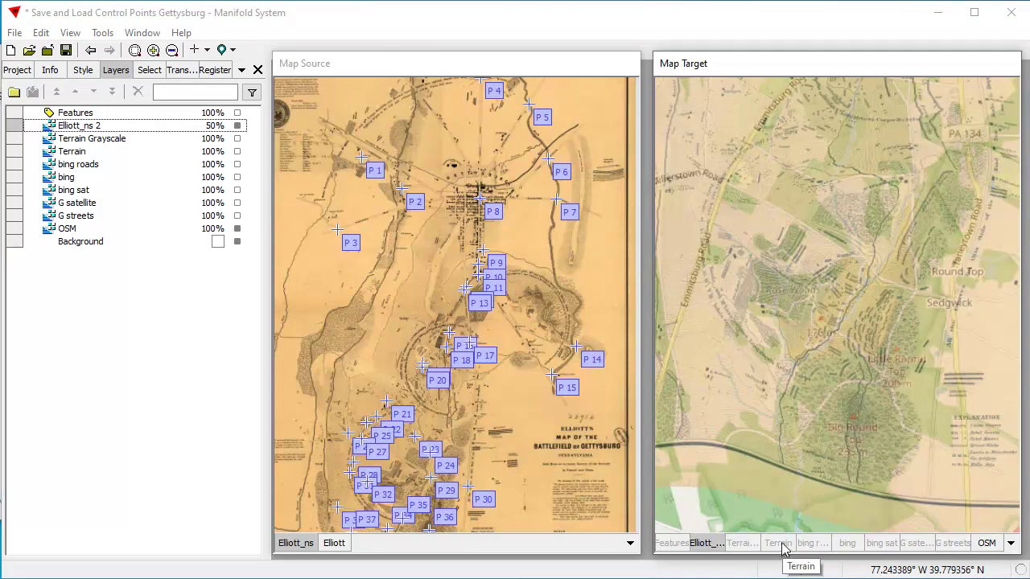
Turn on the Terrain Grayscale layer and zoom into the ridge near Round Top.
{"action": "left_click", "coordinate": [740, 545]}
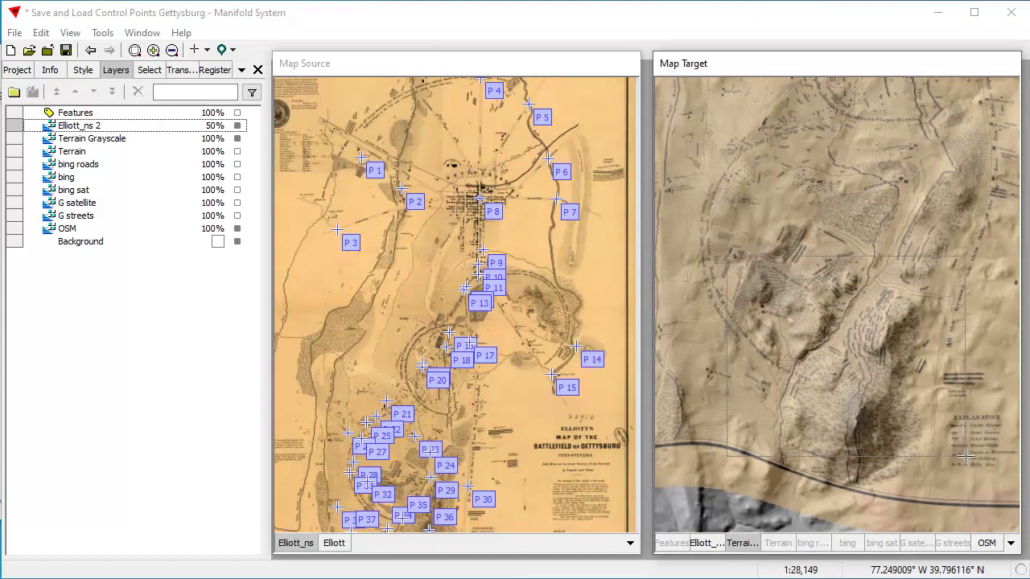
{"action": "scroll", "coordinate": [890, 481], "scroll_direction": "up", "scroll_amount": 2}
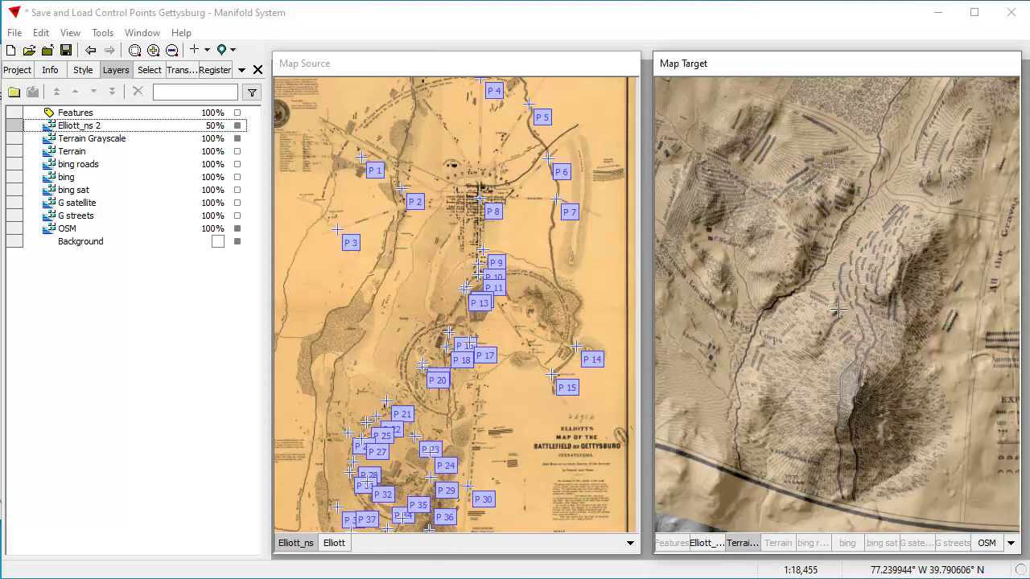
{"action": "scroll", "coordinate": [837, 309], "scroll_direction": "up", "scroll_amount": 2}
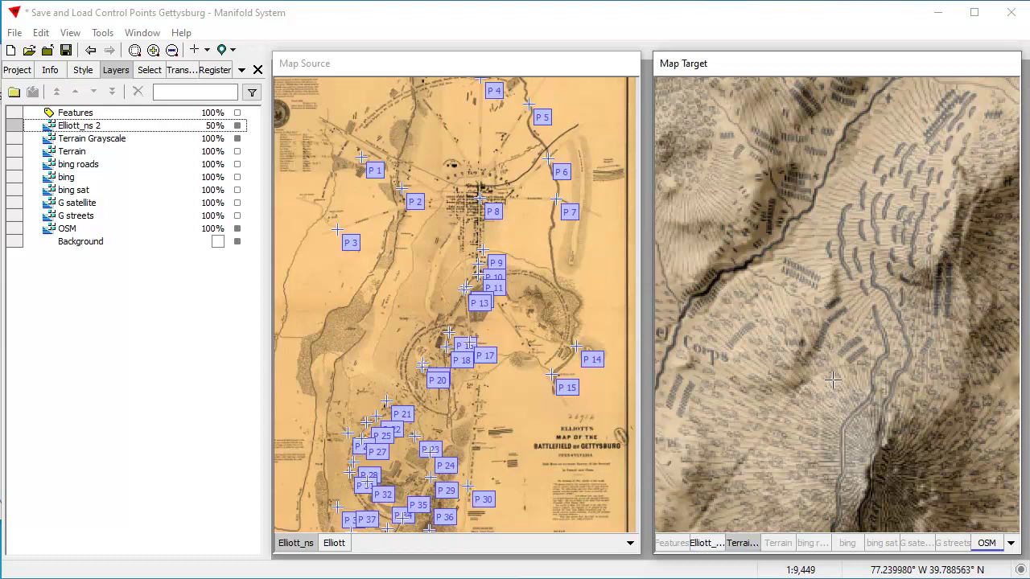
{"action": "left_click_drag", "start_coordinate": [885, 517], "coordinate": [942, 316]}
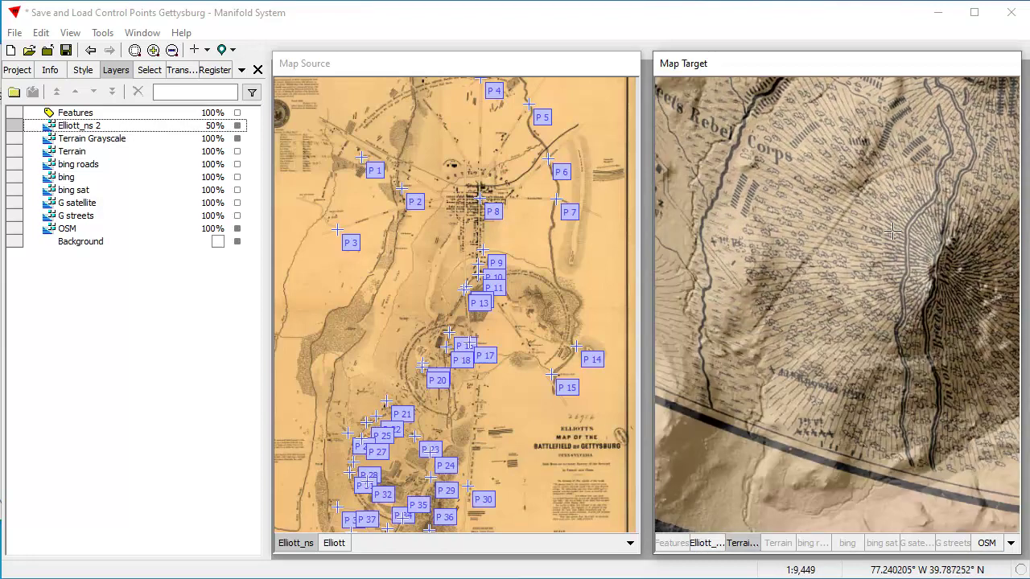
{"action": "left_click_drag", "start_coordinate": [892, 194], "coordinate": [797, 470]}
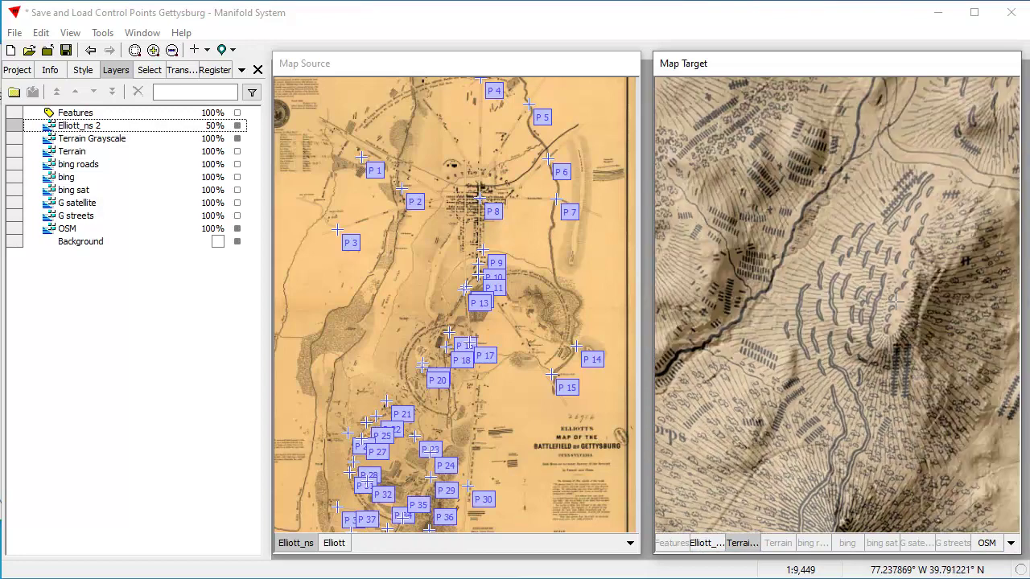
Pan along the hillsides to inspect Longstreet's Rebel Corps and the All the Graves area.
{"action": "left_click_drag", "start_coordinate": [855, 304], "coordinate": [897, 310]}
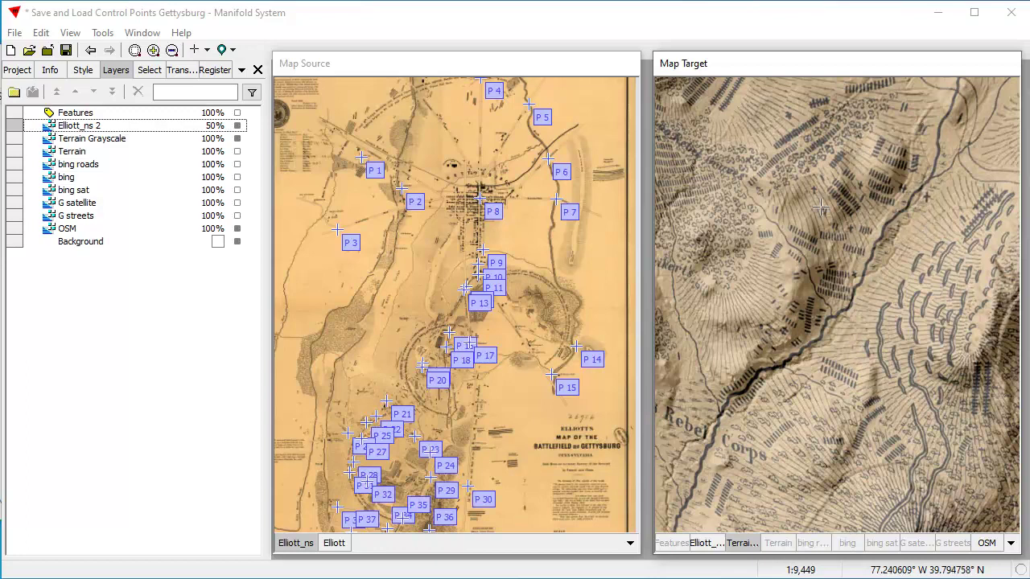
{"action": "left_click_drag", "start_coordinate": [708, 218], "coordinate": [795, 238]}
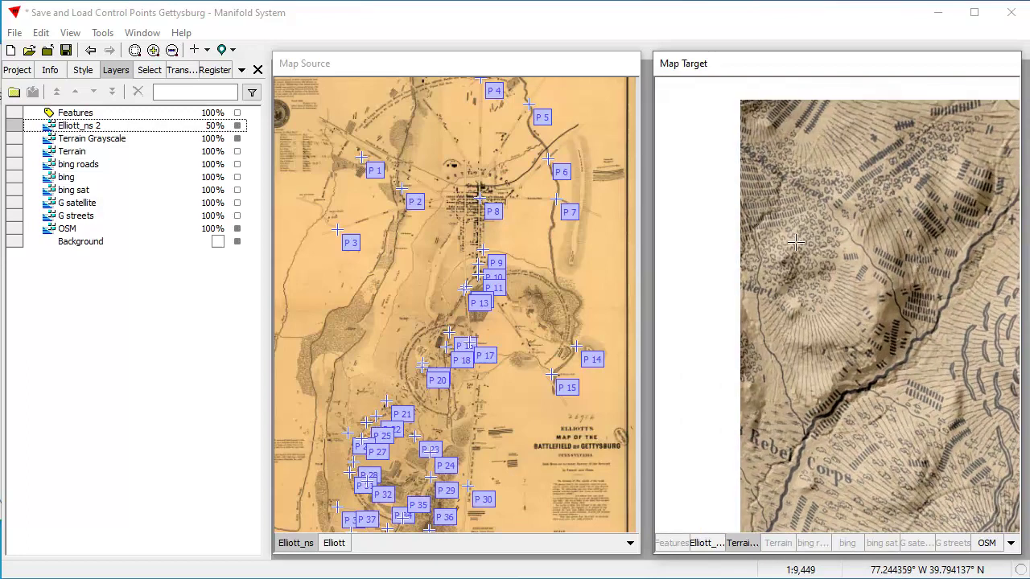
{"action": "left_click_drag", "start_coordinate": [865, 319], "coordinate": [724, 265]}
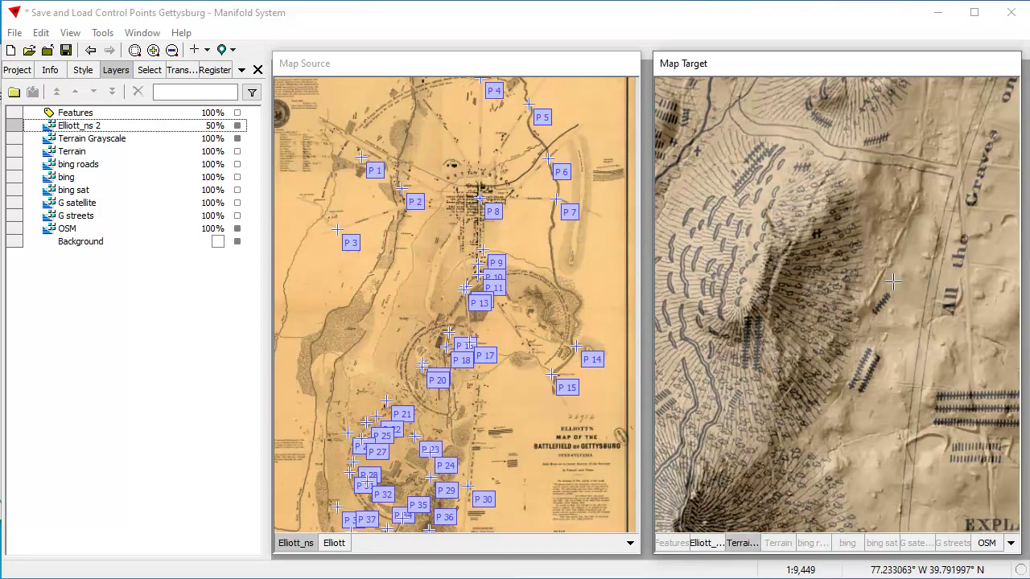
{"action": "left_click_drag", "start_coordinate": [911, 326], "coordinate": [881, 320]}
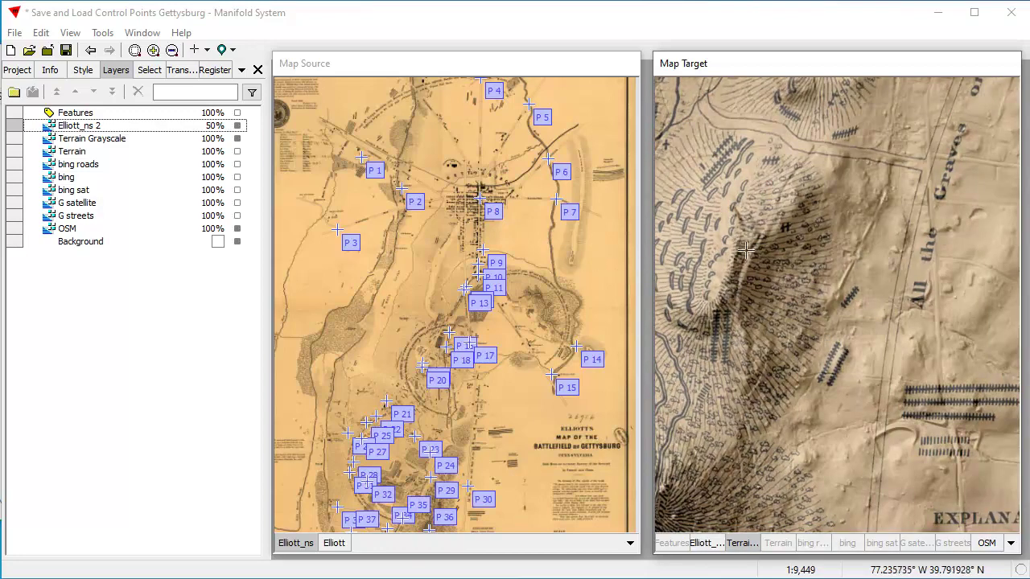
{"action": "left_click_drag", "start_coordinate": [773, 237], "coordinate": [841, 349]}
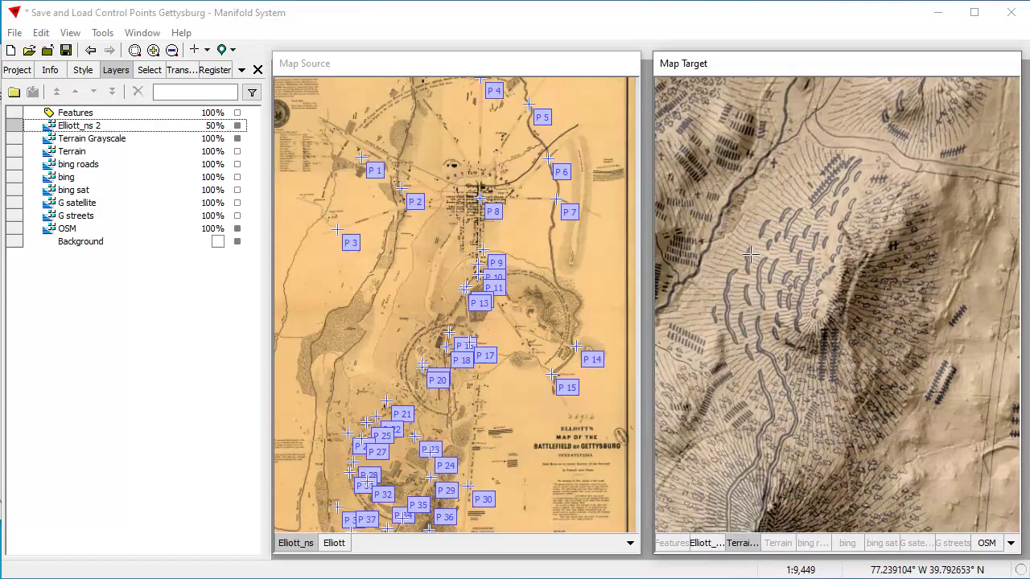
{"action": "left_click_drag", "start_coordinate": [764, 248], "coordinate": [886, 362]}
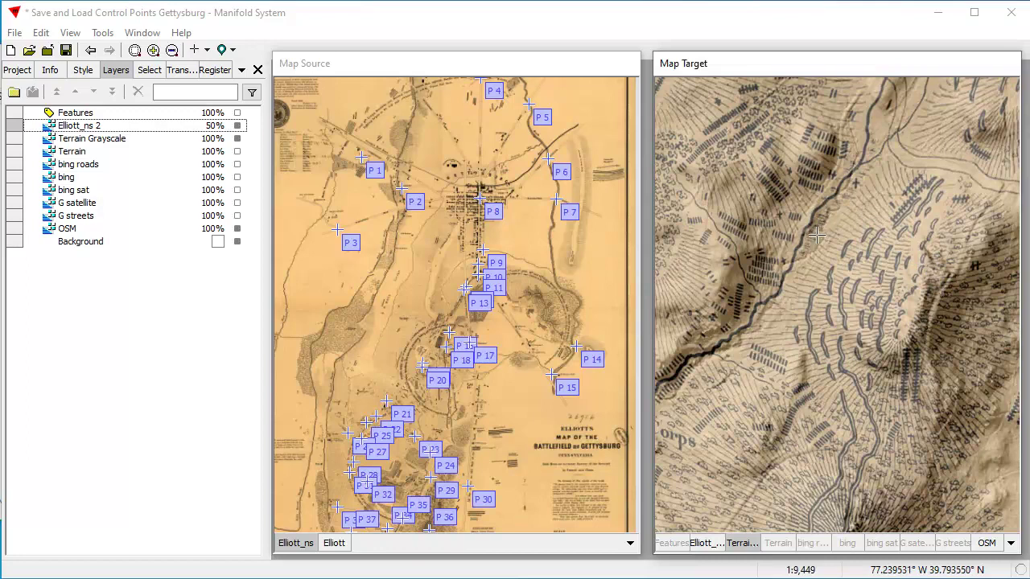
{"action": "scroll", "coordinate": [816, 235], "scroll_direction": "down", "scroll_amount": 3}
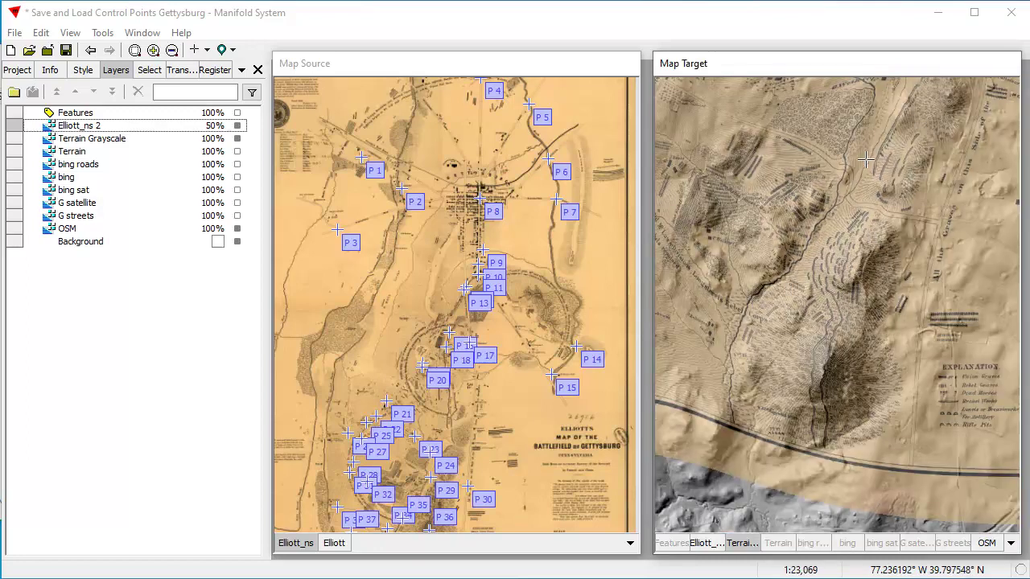
{"action": "left_click_drag", "start_coordinate": [865, 159], "coordinate": [864, 305]}
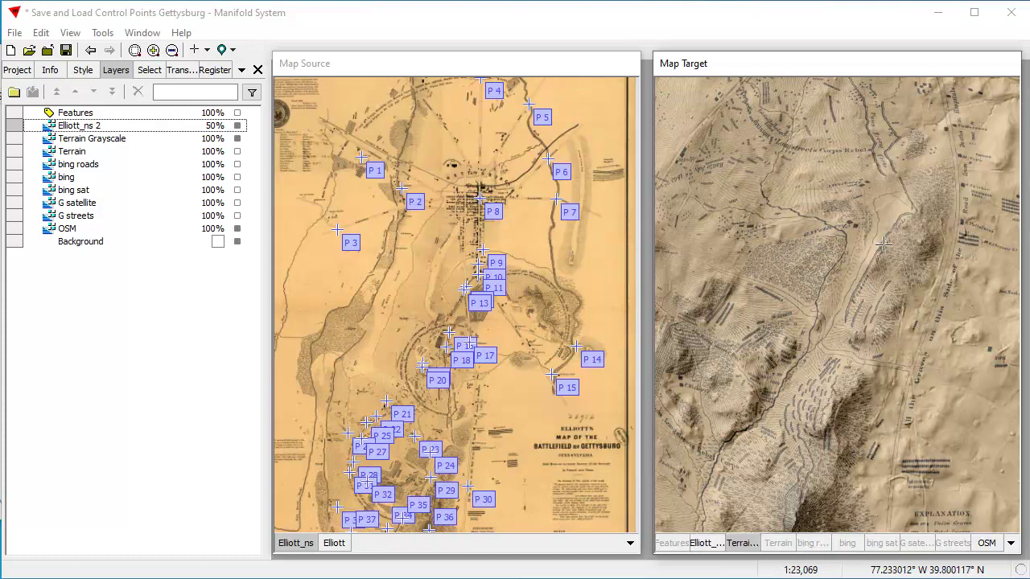
Pan and zoom along the road near the cemetery and Meade's Head Quarters, then show the Project list.
{"action": "left_click_drag", "start_coordinate": [831, 178], "coordinate": [802, 308]}
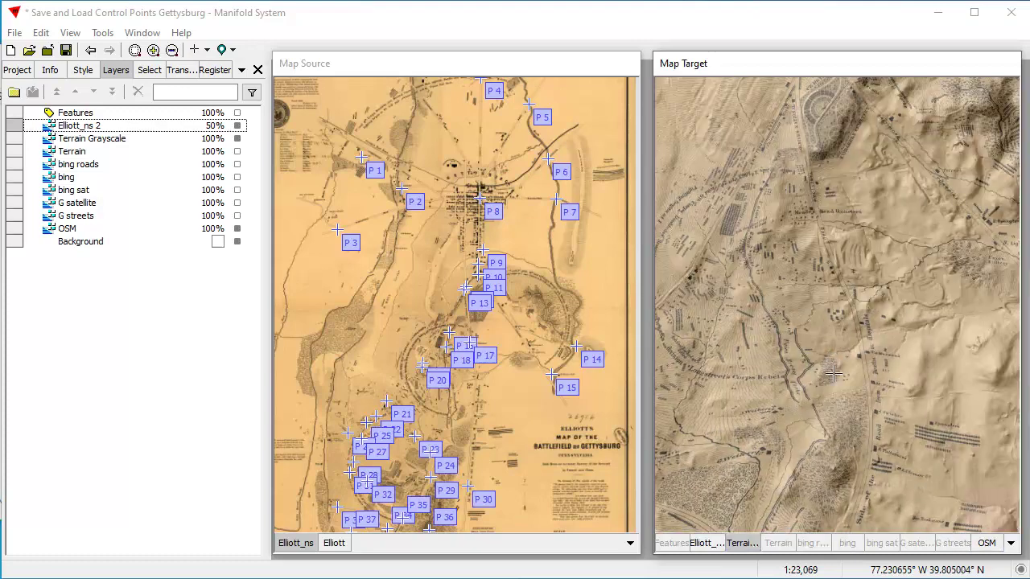
{"action": "left_click_drag", "start_coordinate": [867, 202], "coordinate": [852, 357]}
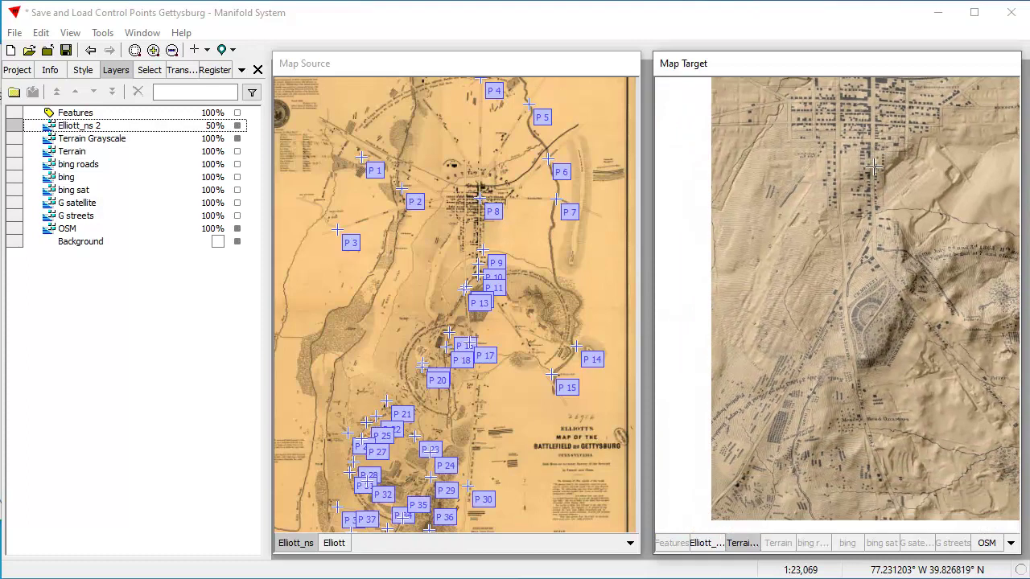
{"action": "scroll", "coordinate": [909, 462], "scroll_direction": "up", "scroll_amount": 1}
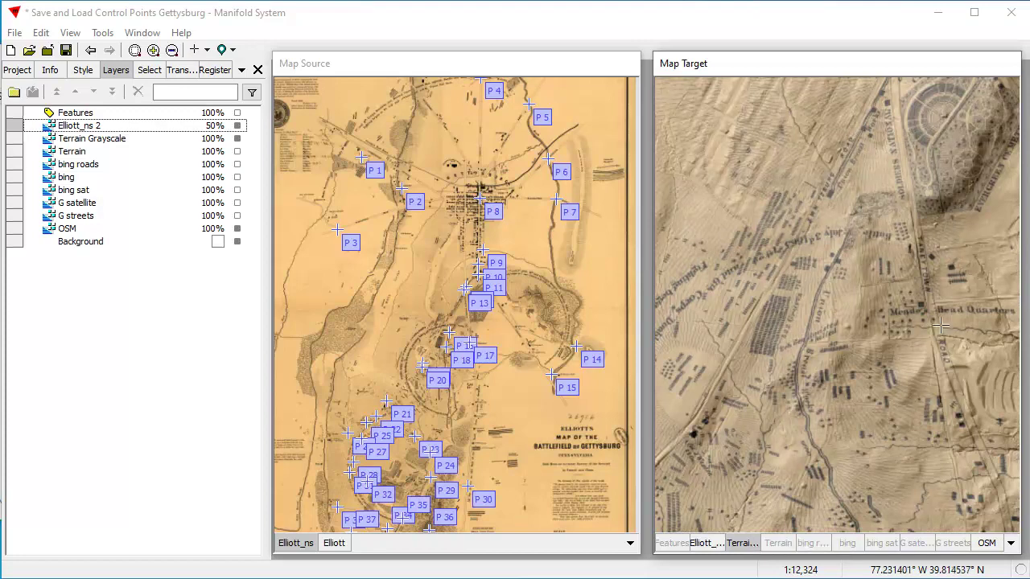
{"action": "scroll", "coordinate": [810, 316], "scroll_direction": "up", "scroll_amount": 1}
{"action": "scroll", "coordinate": [817, 313], "scroll_direction": "up", "scroll_amount": 1}
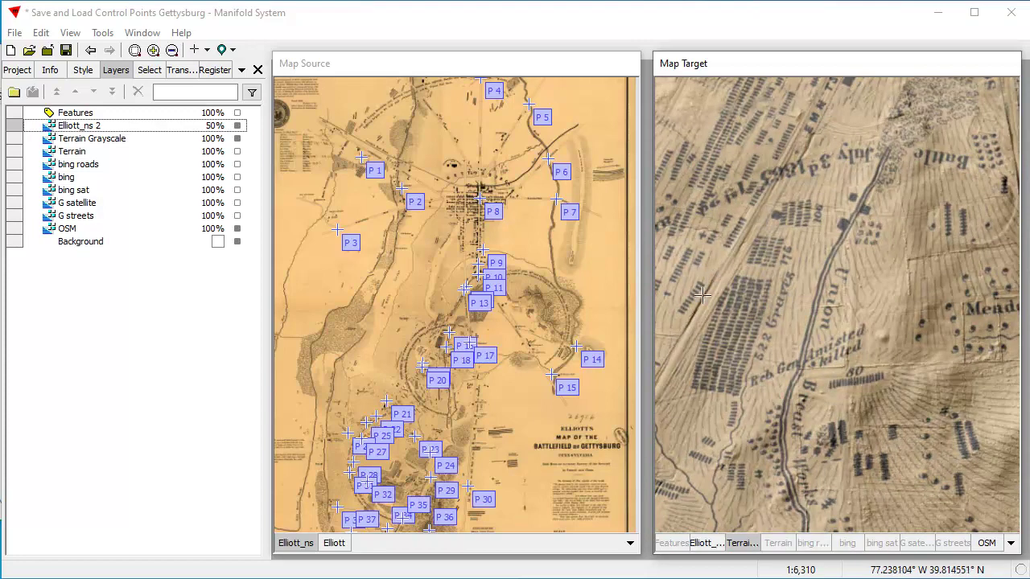
{"action": "left_click_drag", "start_coordinate": [721, 396], "coordinate": [808, 378]}
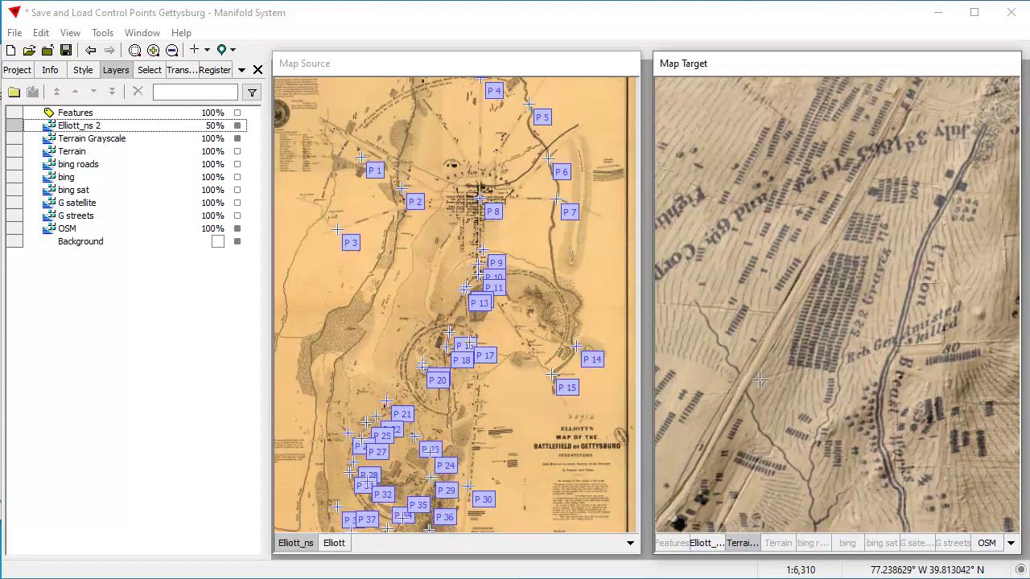
{"action": "left_click_drag", "start_coordinate": [913, 165], "coordinate": [824, 213]}
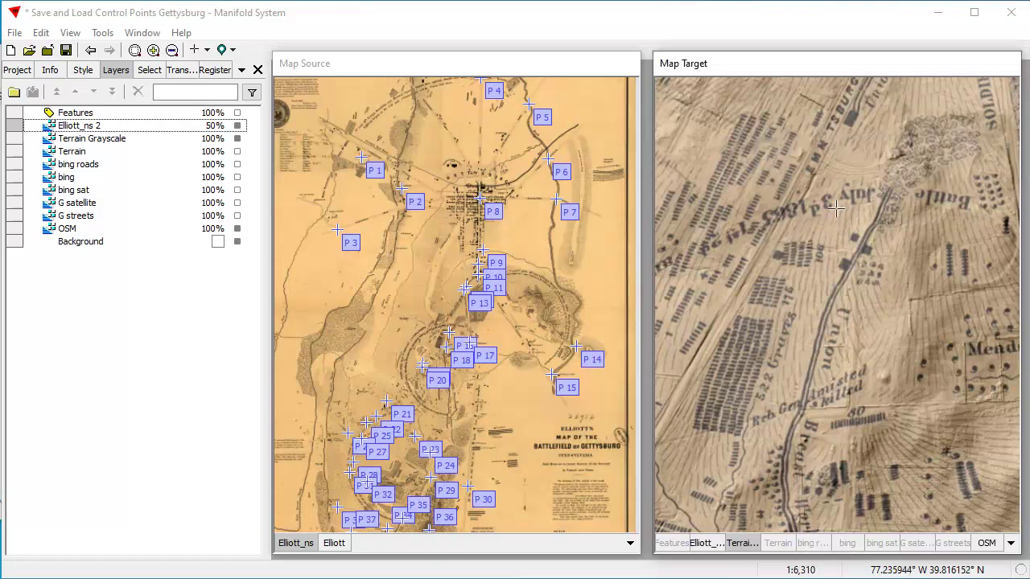
{"action": "scroll", "coordinate": [895, 292], "scroll_direction": "down", "scroll_amount": 1}
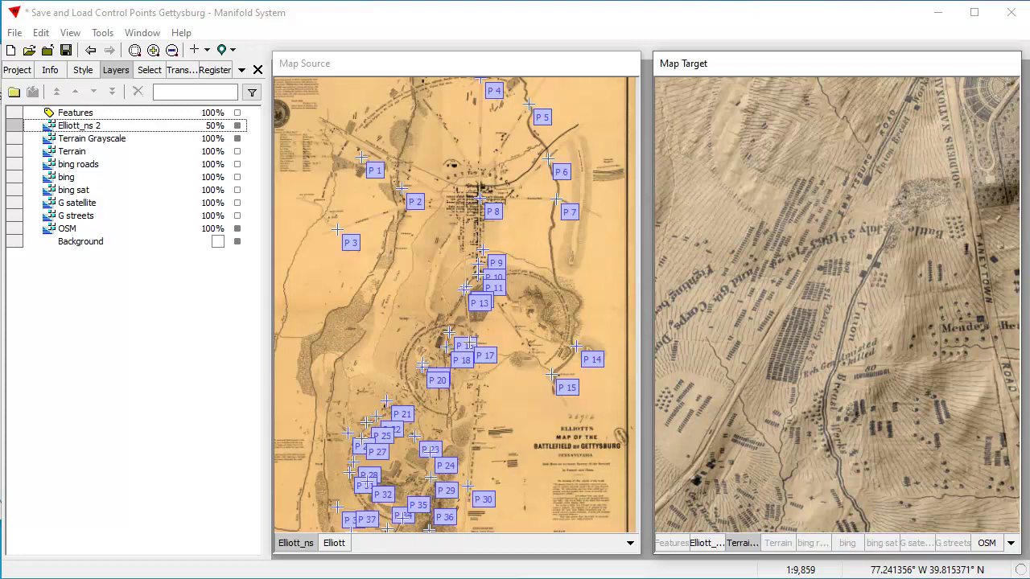
{"action": "left_click", "coordinate": [17, 70]}
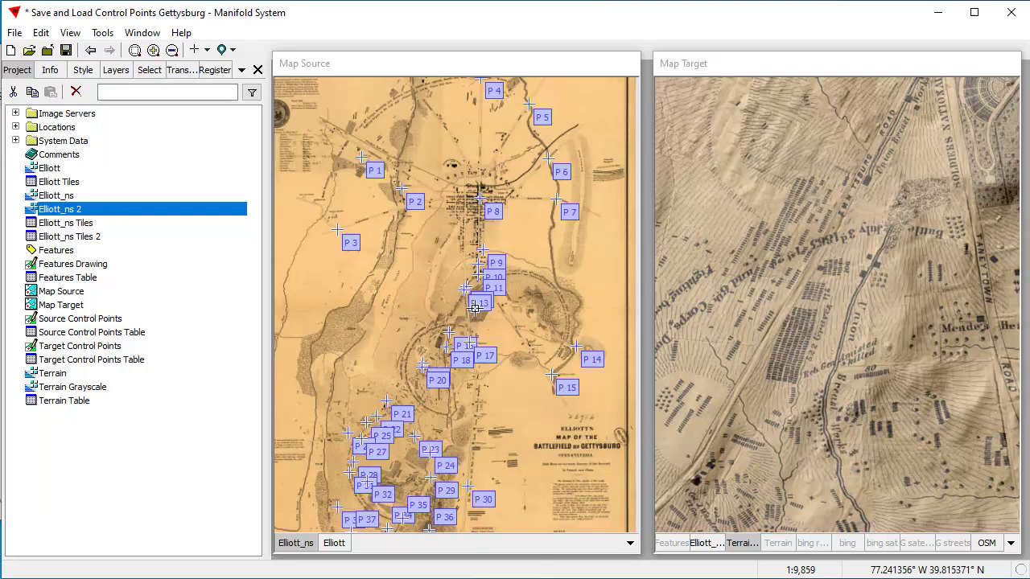
Zoom Map Source in on the Elliott map's cemetery area around control points P 11 and P 17.
{"action": "left_click", "coordinate": [423, 282]}
{"action": "scroll", "coordinate": [540, 338], "scroll_direction": "up", "scroll_amount": 3}
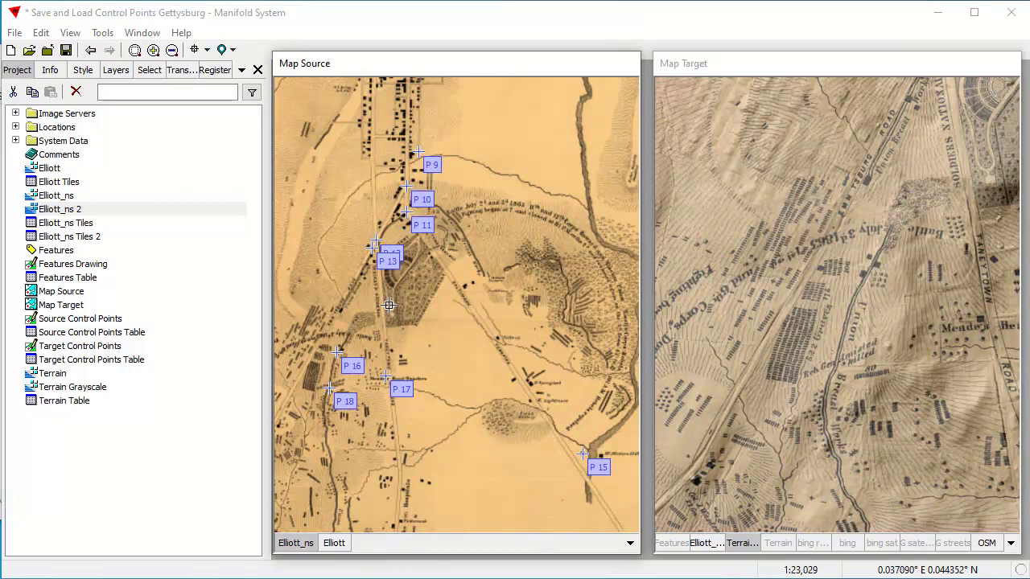
{"action": "scroll", "coordinate": [571, 358], "scroll_direction": "up", "scroll_amount": 2}
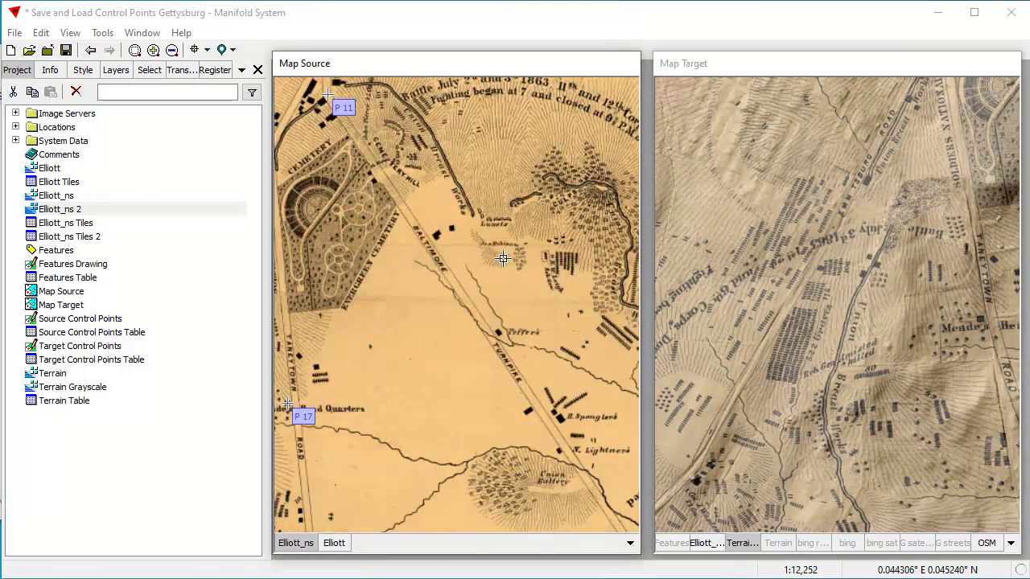